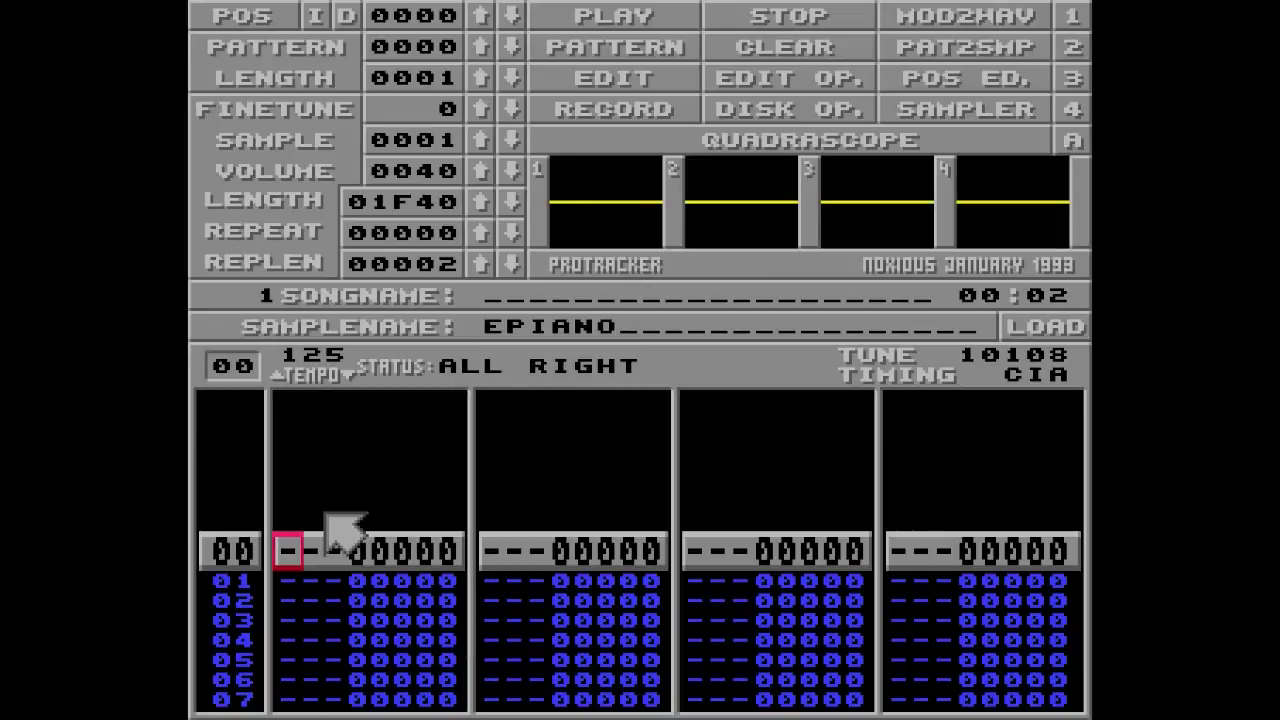
In edit mode, enter C-2, D-2, E-2, F-2 and G-2 on track 1 rows 00, 02, 04, 06 and 08.
key(space)
key(q)
key(w)
key(e)
key(r)
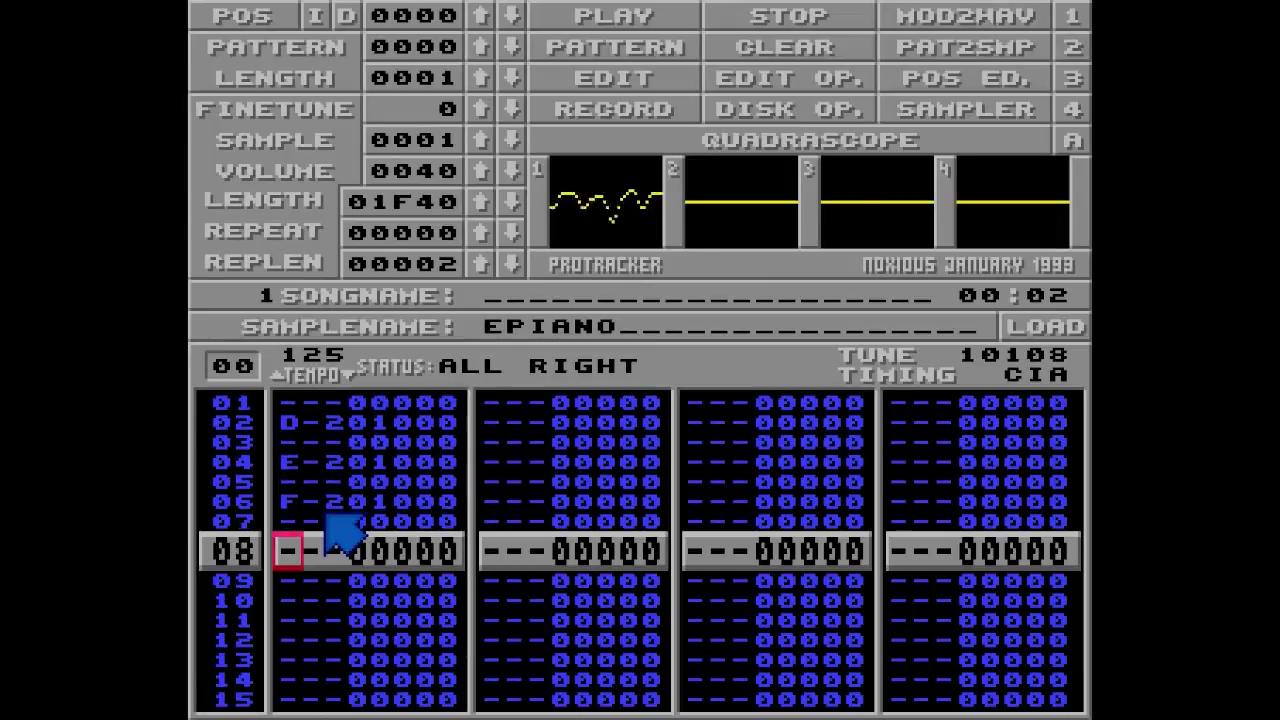
key(t)
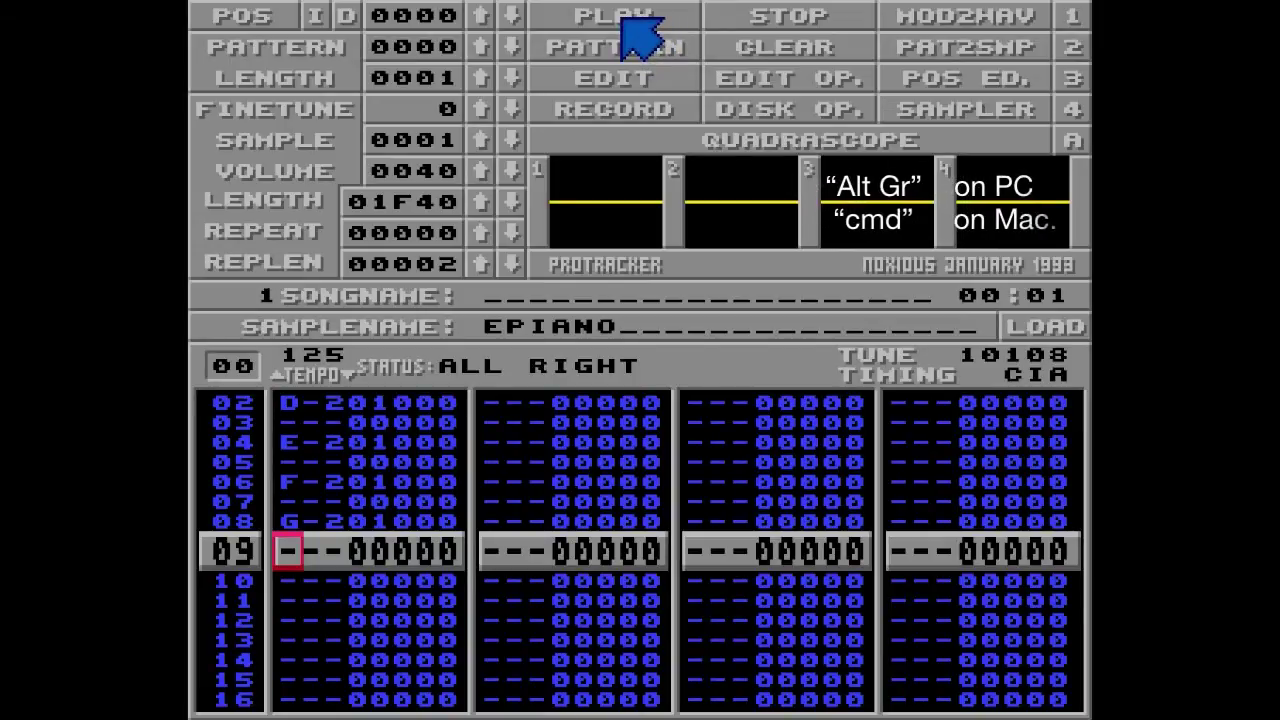
Play the pattern to hear the notes, then stop playback.
key(Alt_R)
key(space)
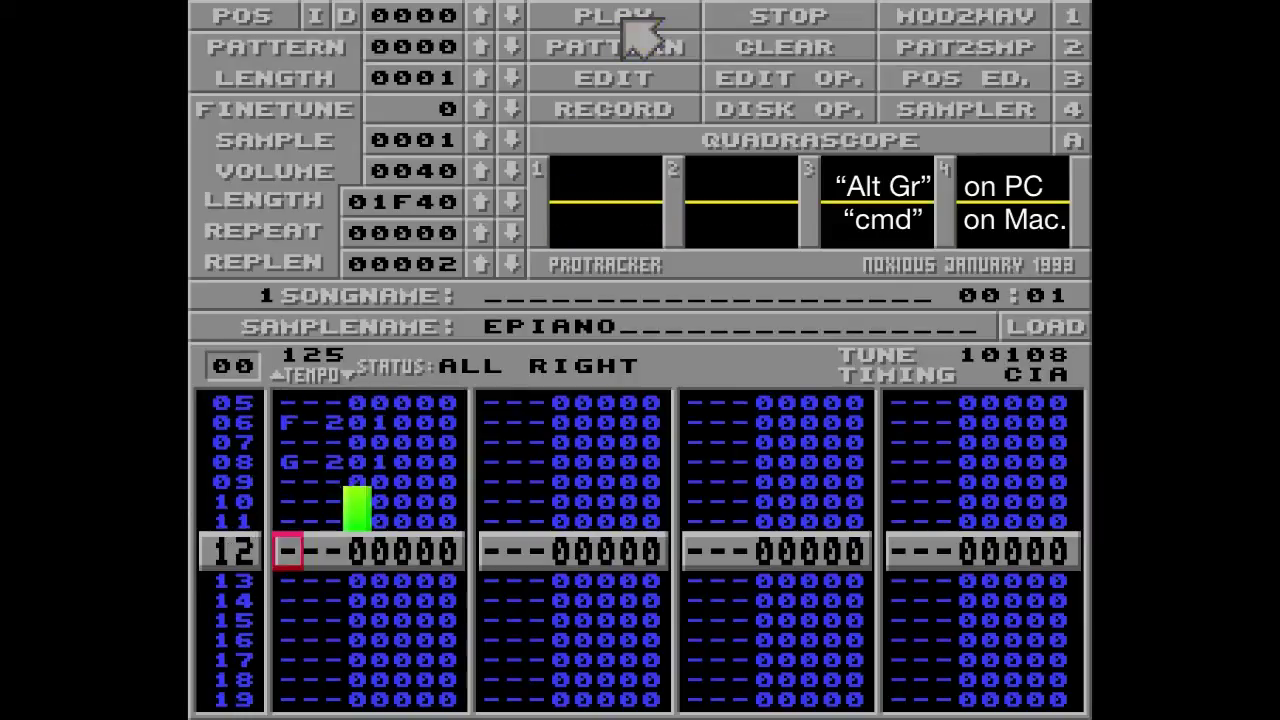
key(Up)
key(Up)
key(Up)
key(Up)
key(Up)
key(Up)
key(Up)
key(Up)
key(Up)
key(Up)
key(Up)
key(Up)
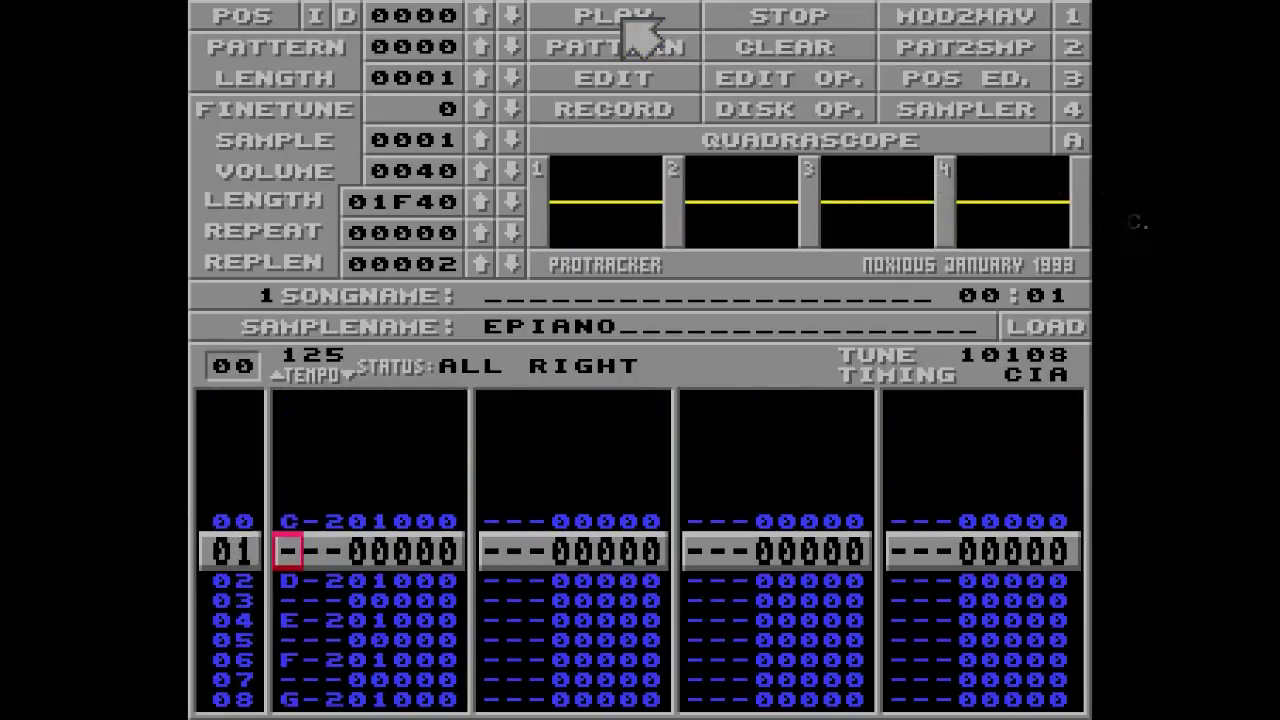
Give row 00's C-2 the speed command F01 and audition it.
key(Right)
key(Right)
key(Right)
key(space)
text(F01)
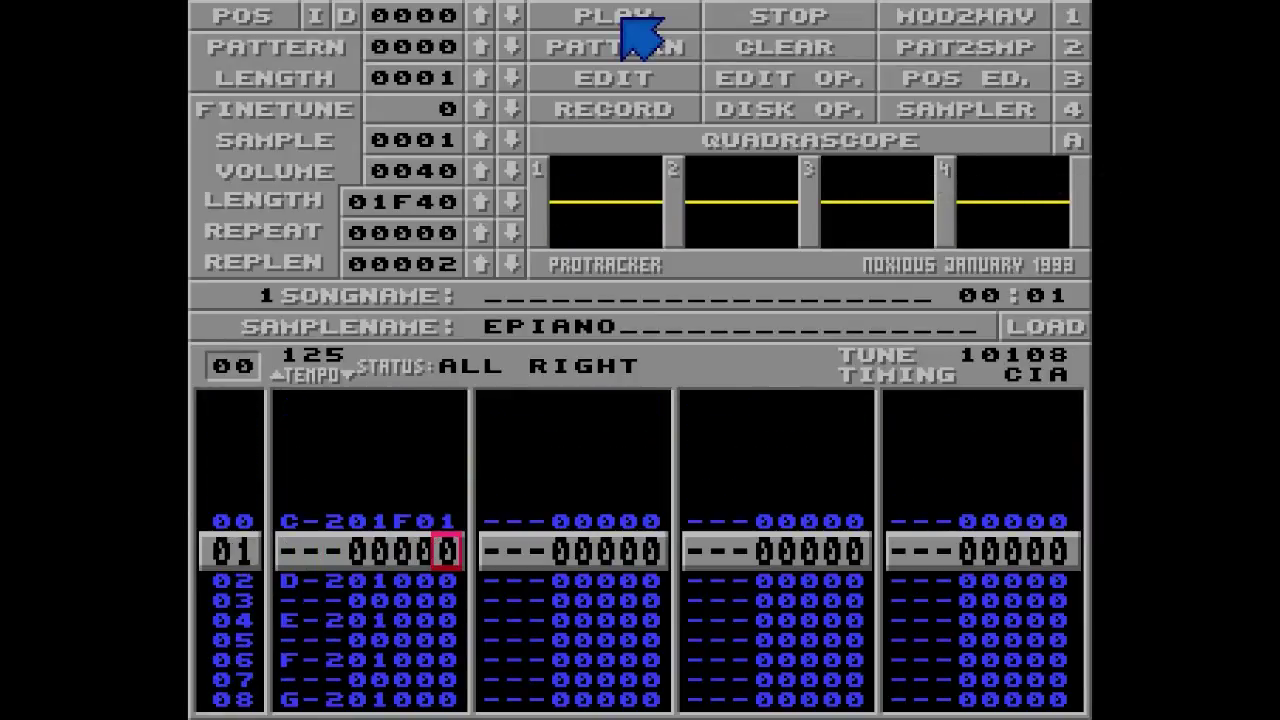
click(622, 18)
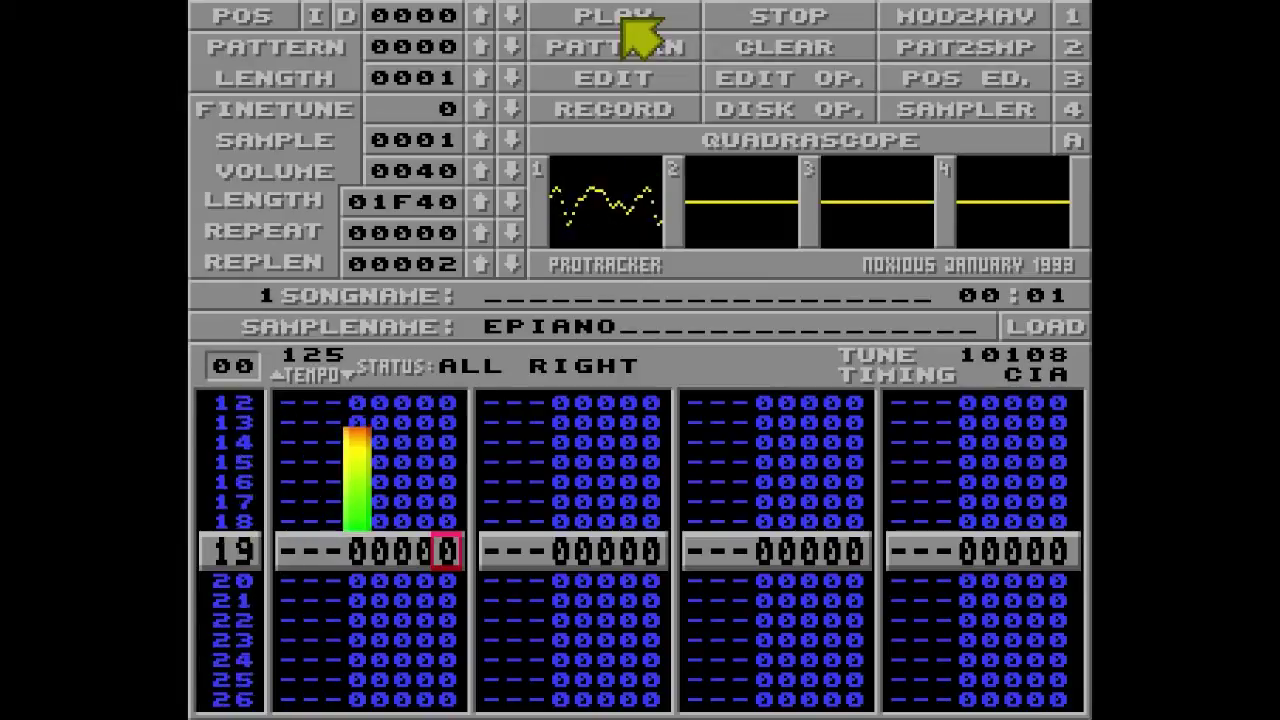
key(space)
Change row 00's speed command to F1F and play the pattern again.
key(Up)
key(Up)
key(Up)
key(Up)
key(Up)
key(Up)
key(Up)
key(Up)
key(Up)
key(Up)
key(Up)
key(Up)
key(Up)
key(Up)
key(Up)
key(Up)
key(Up)
key(Up)
key(Up)
key(Up)
key(Up)
key(Up)
key(Up)
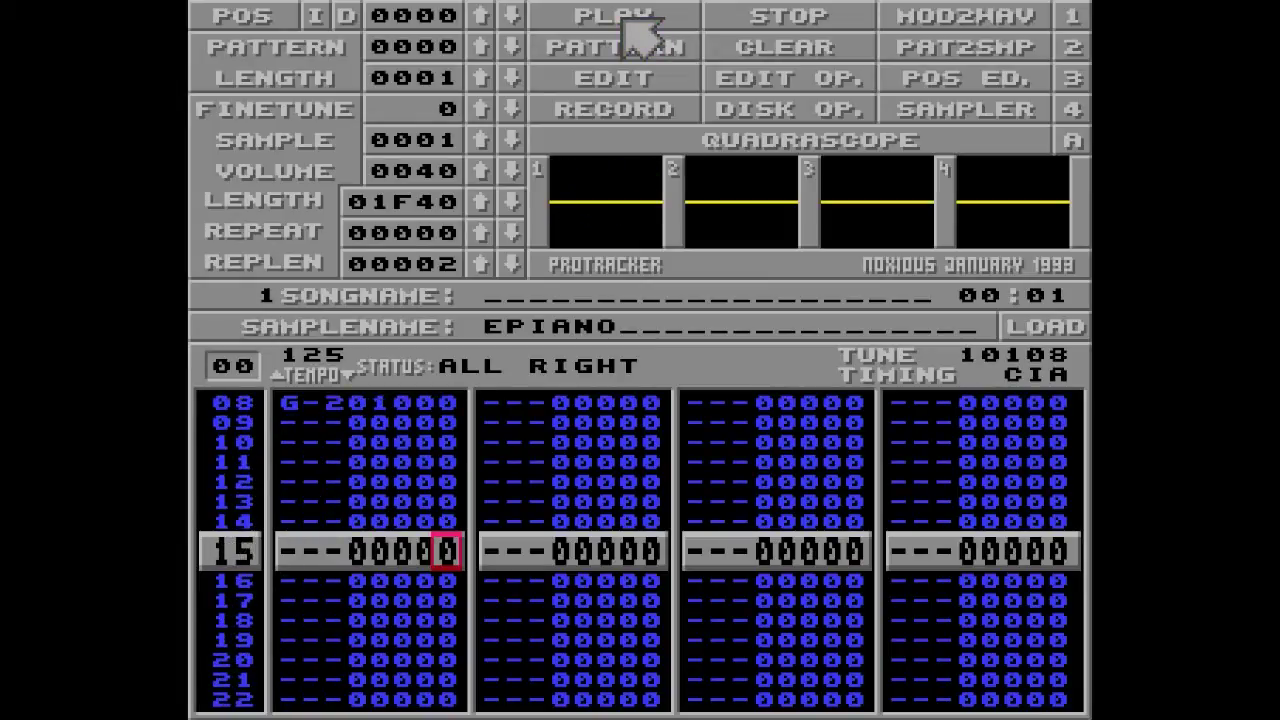
key(Up)
key(Up)
key(Left)
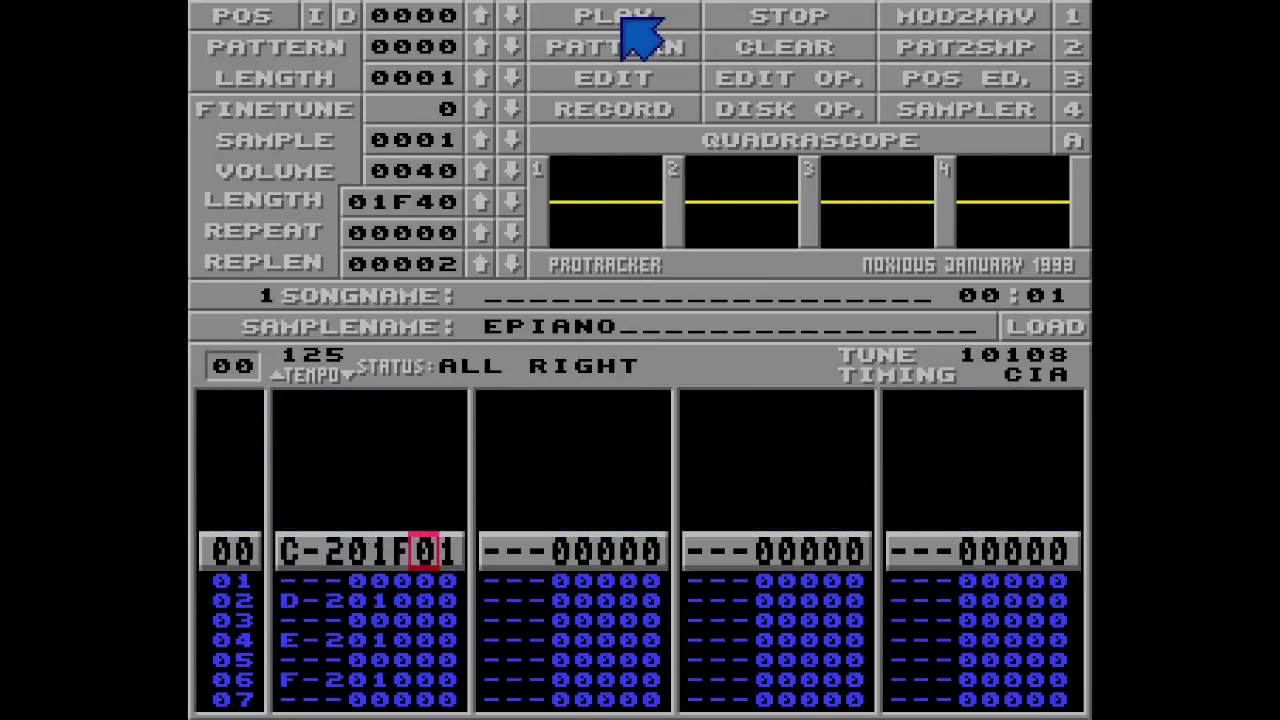
text(1)
key(Right)
text(f)
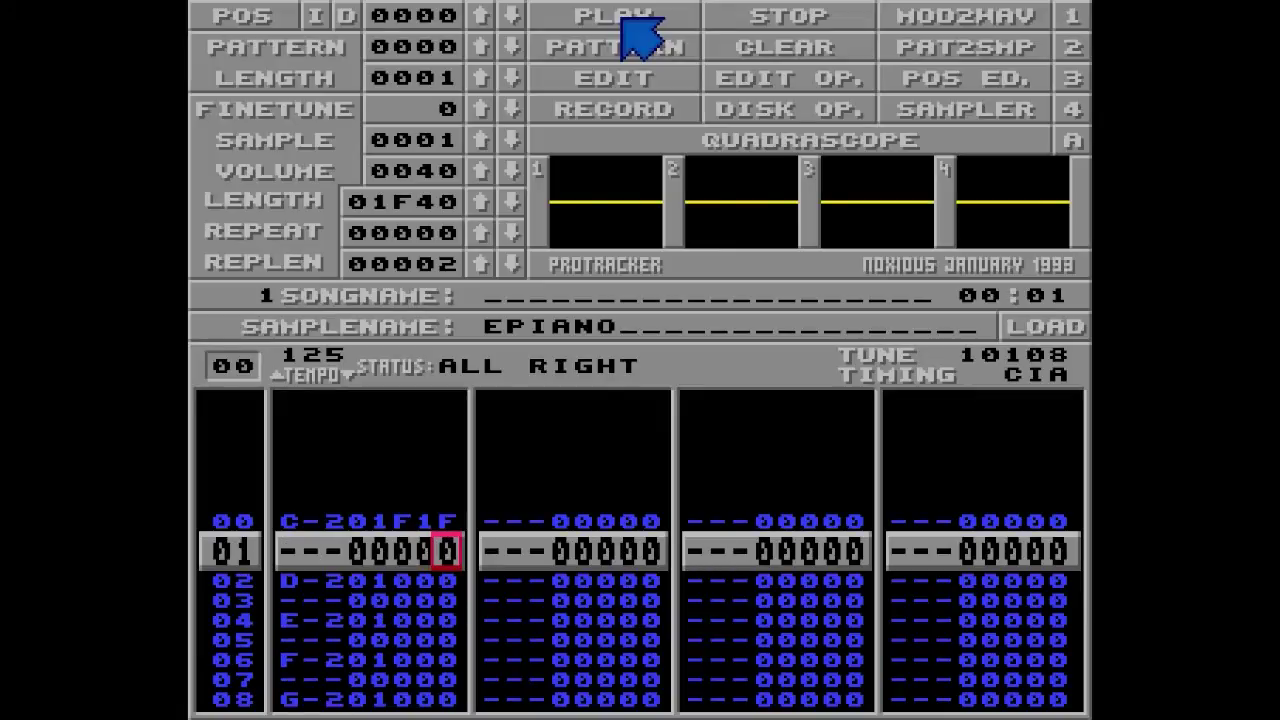
click(622, 18)
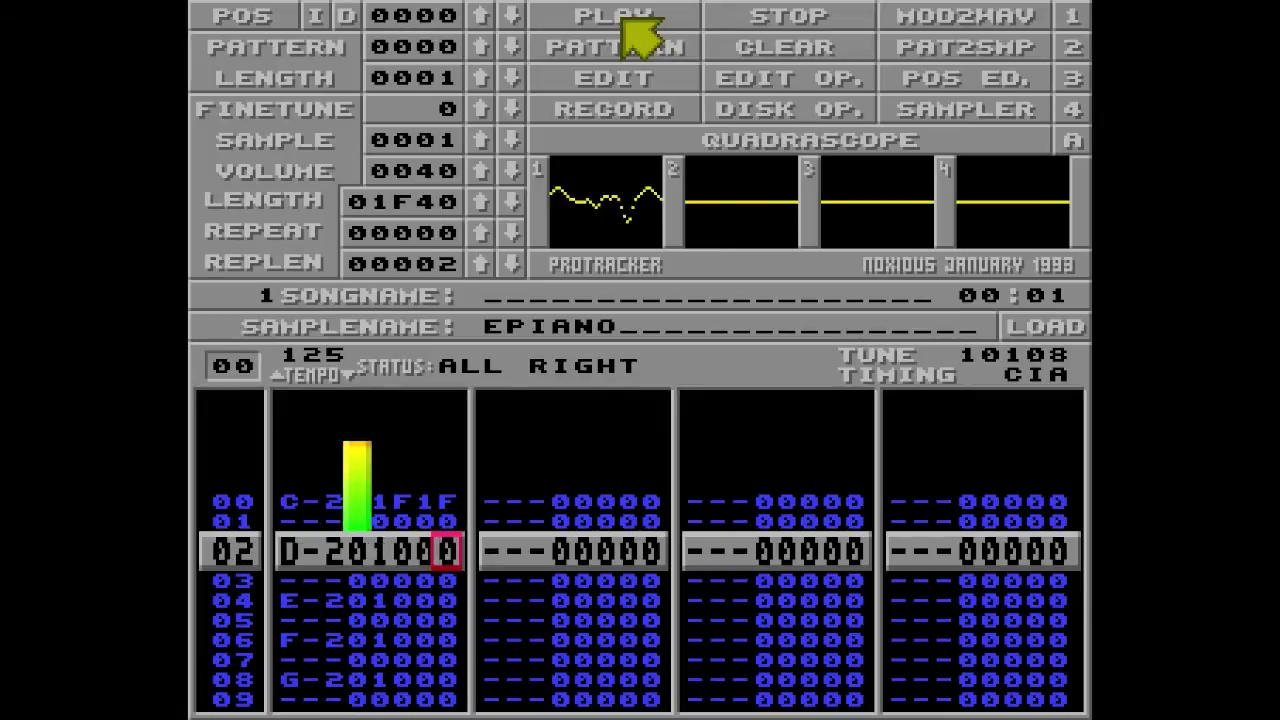
key(space)
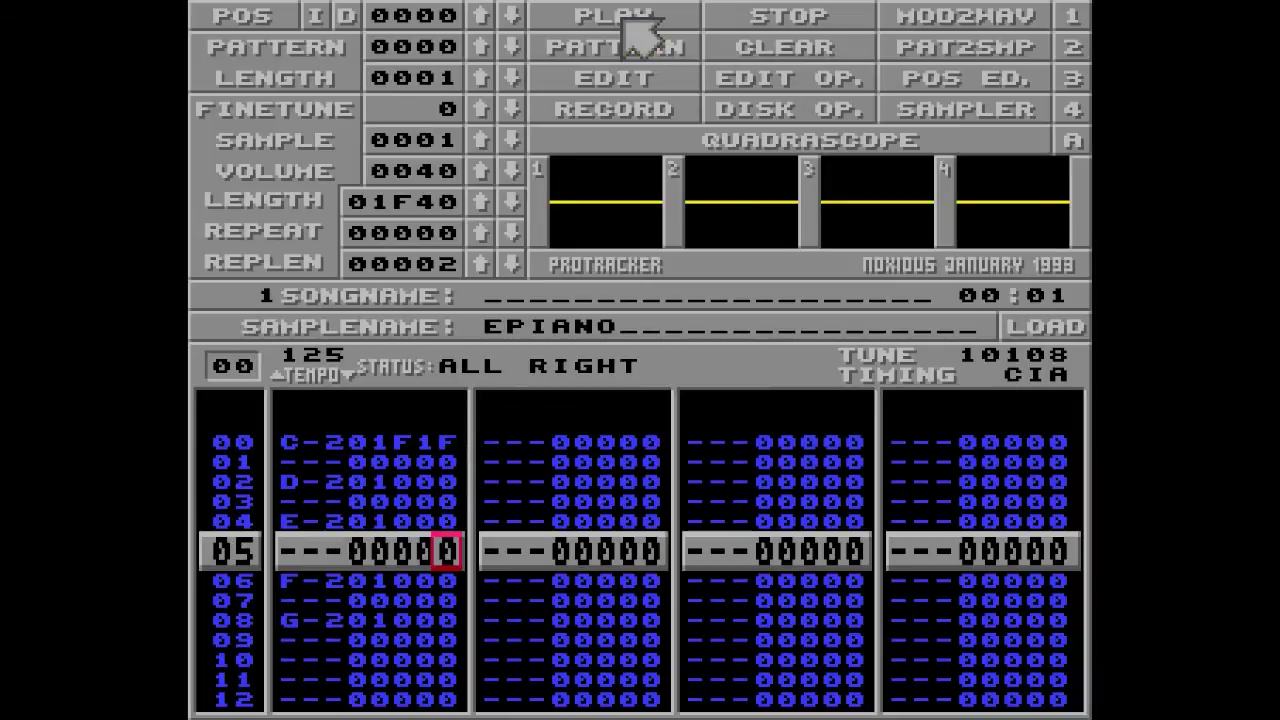
key(space)
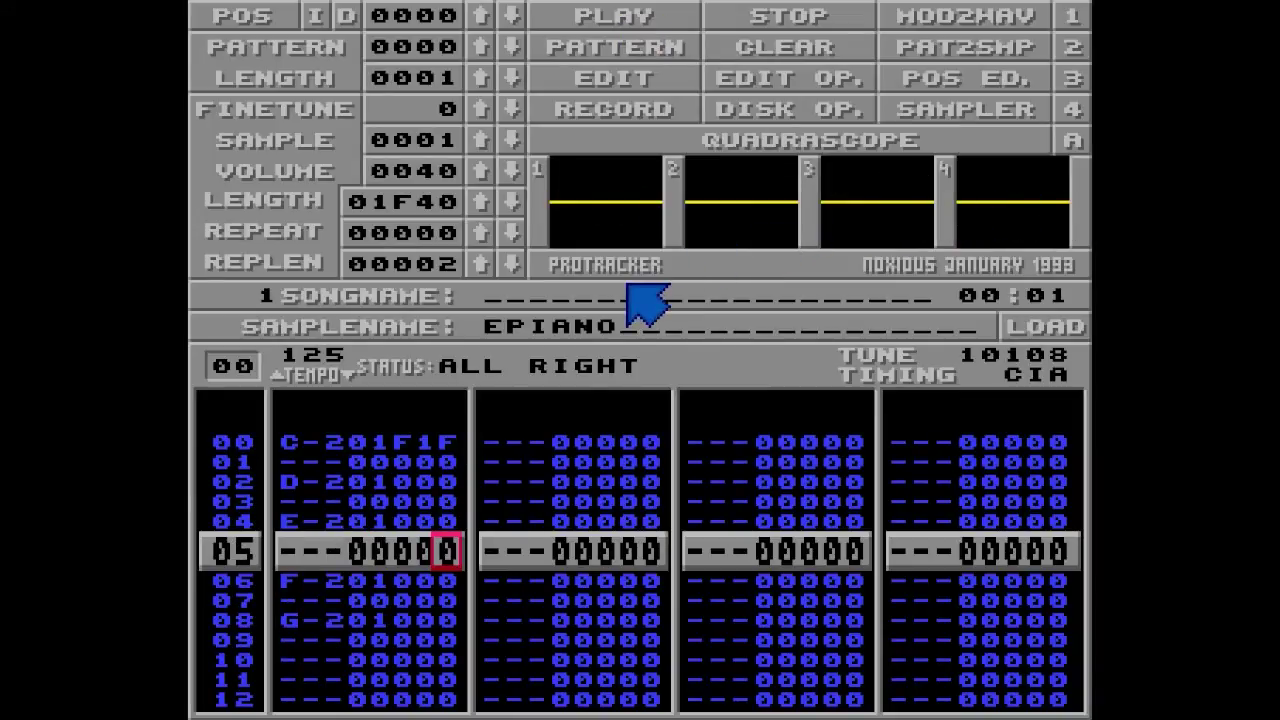
Overwrite row 00's F1F effect with 000 and replay the pattern at normal speed.
key(Up)
key(Up)
key(Up)
key(Up)
key(Up)
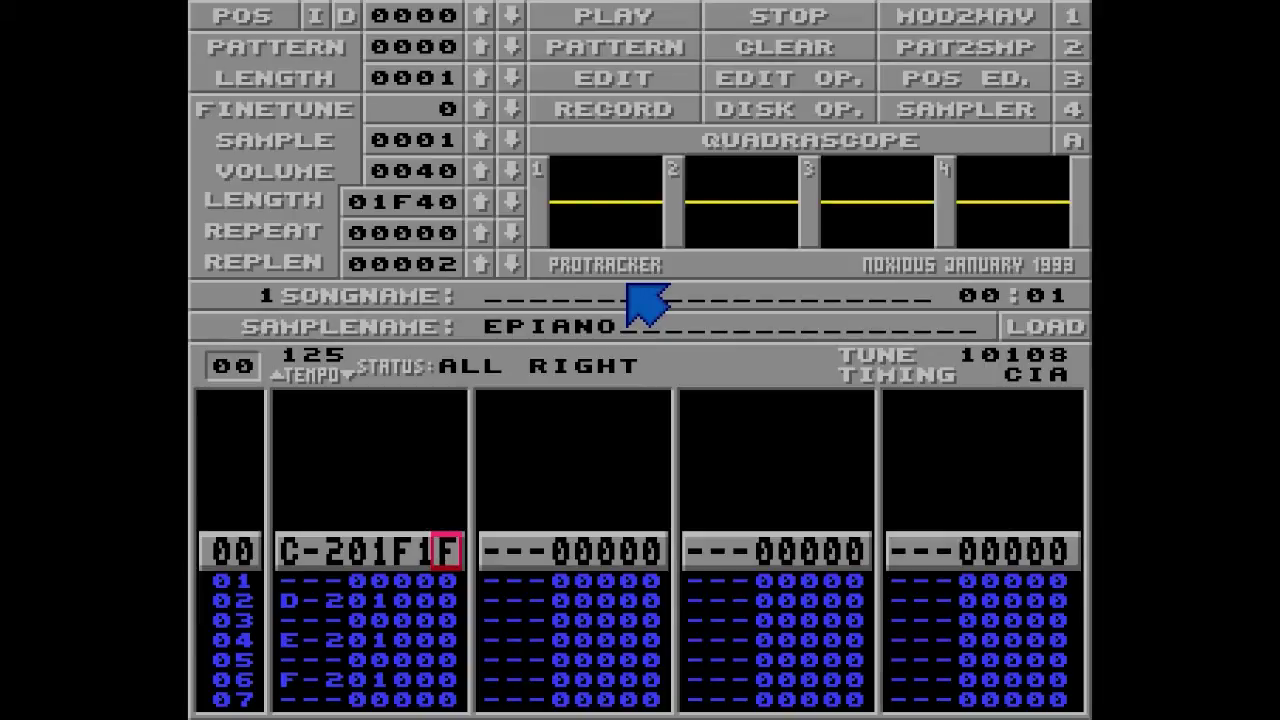
key(Left)
key(Left)
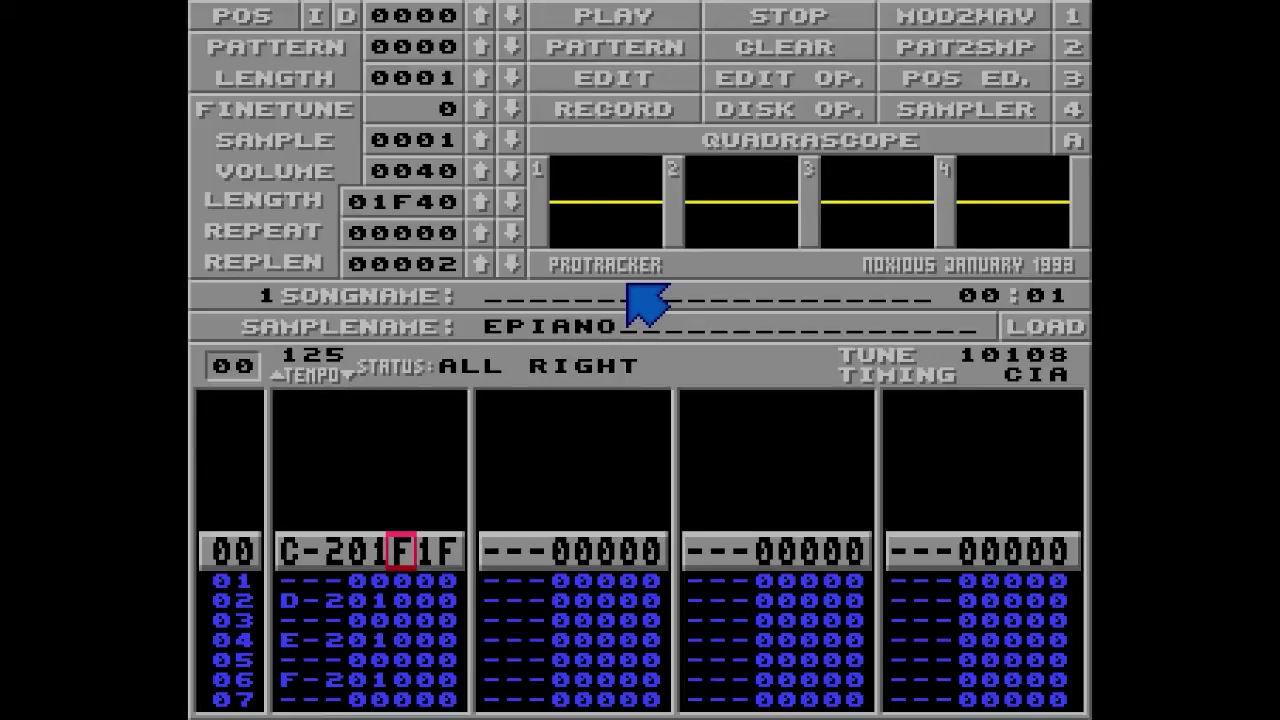
text(000)
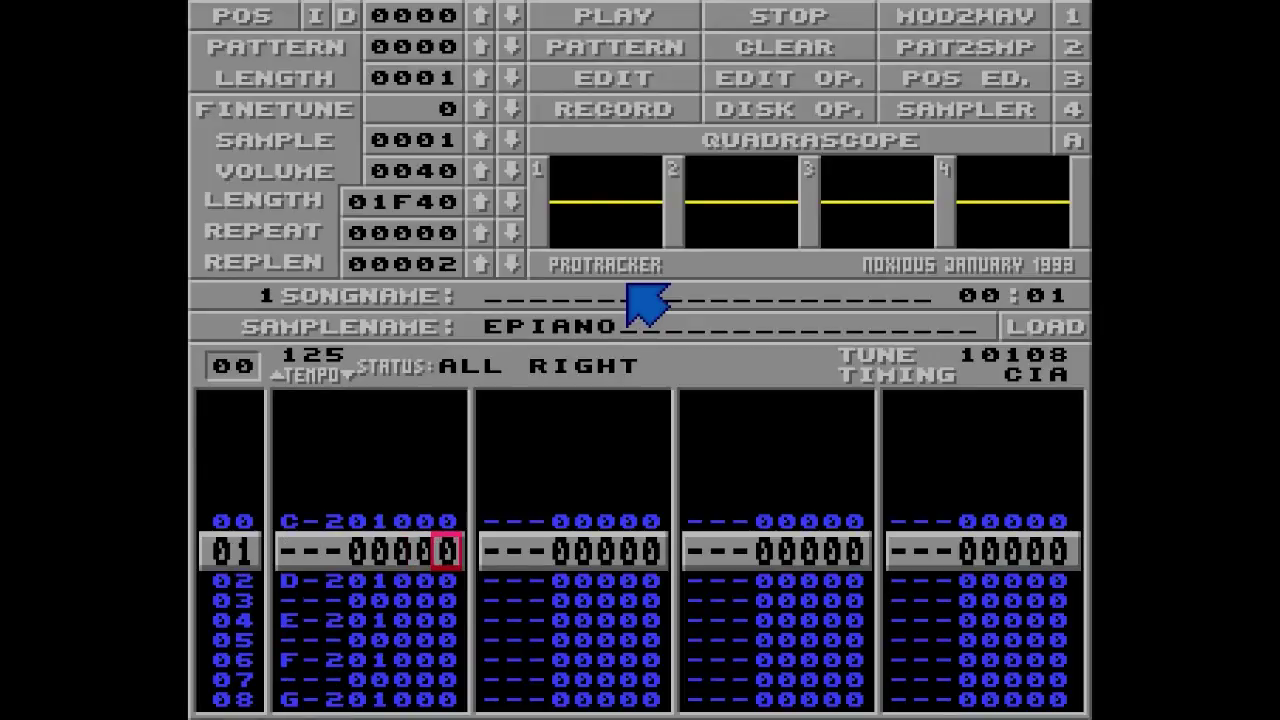
click(628, 25)
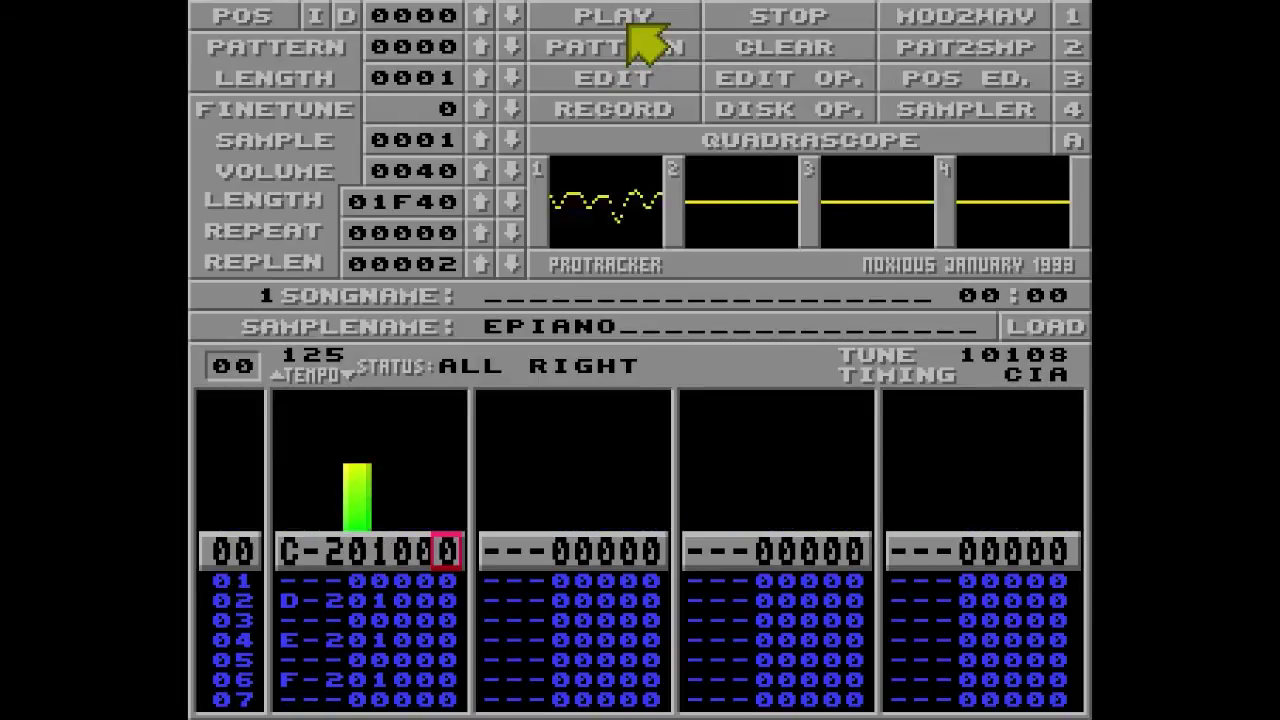
click(750, 18)
Set speed command F06 on row 00's C-2 and play the pattern back.
key(space)
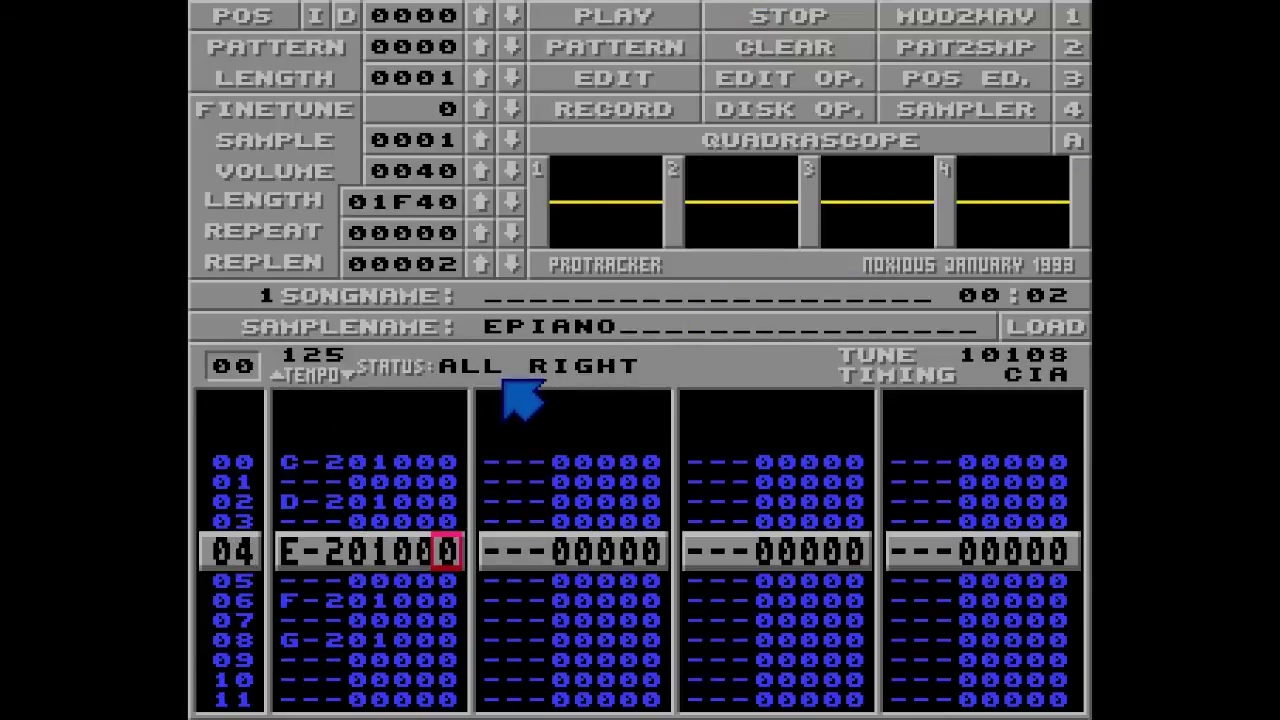
key(Up)
key(Up)
key(Up)
key(Up)
key(Left)
key(Left)
text(F)
key(Up)
key(Right)
key(Right)
text(6)
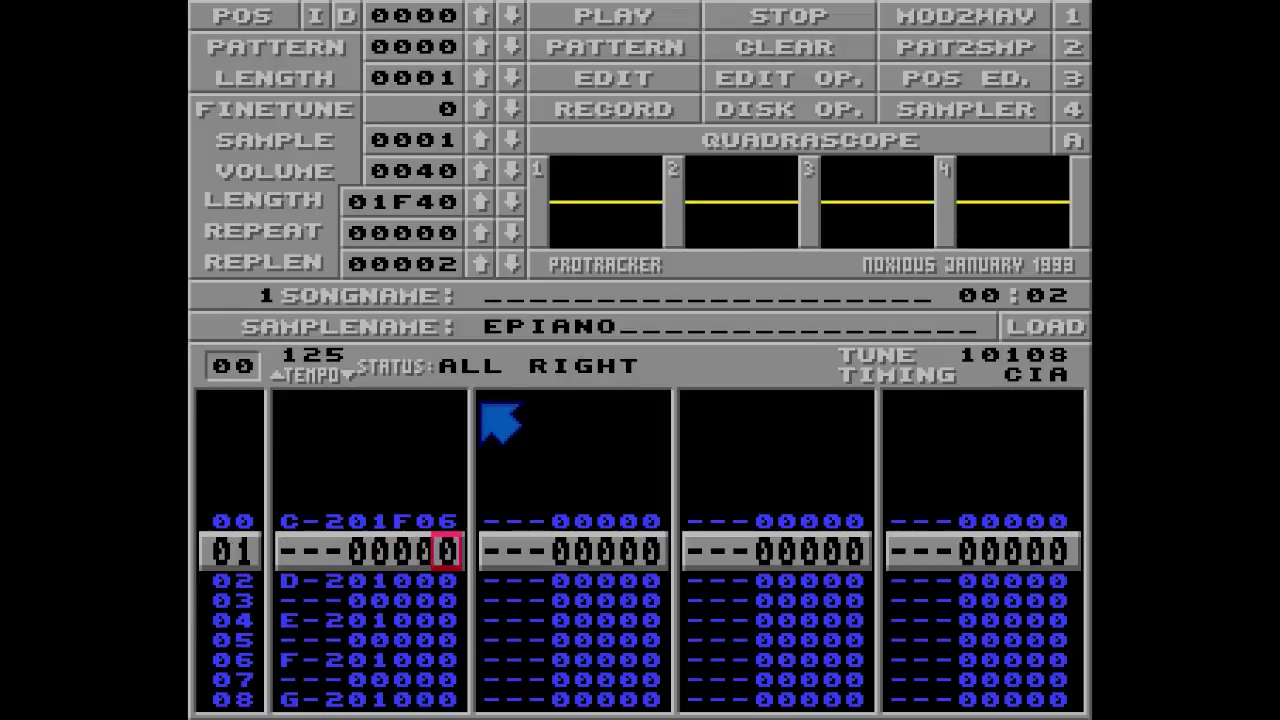
click(605, 14)
click(716, 20)
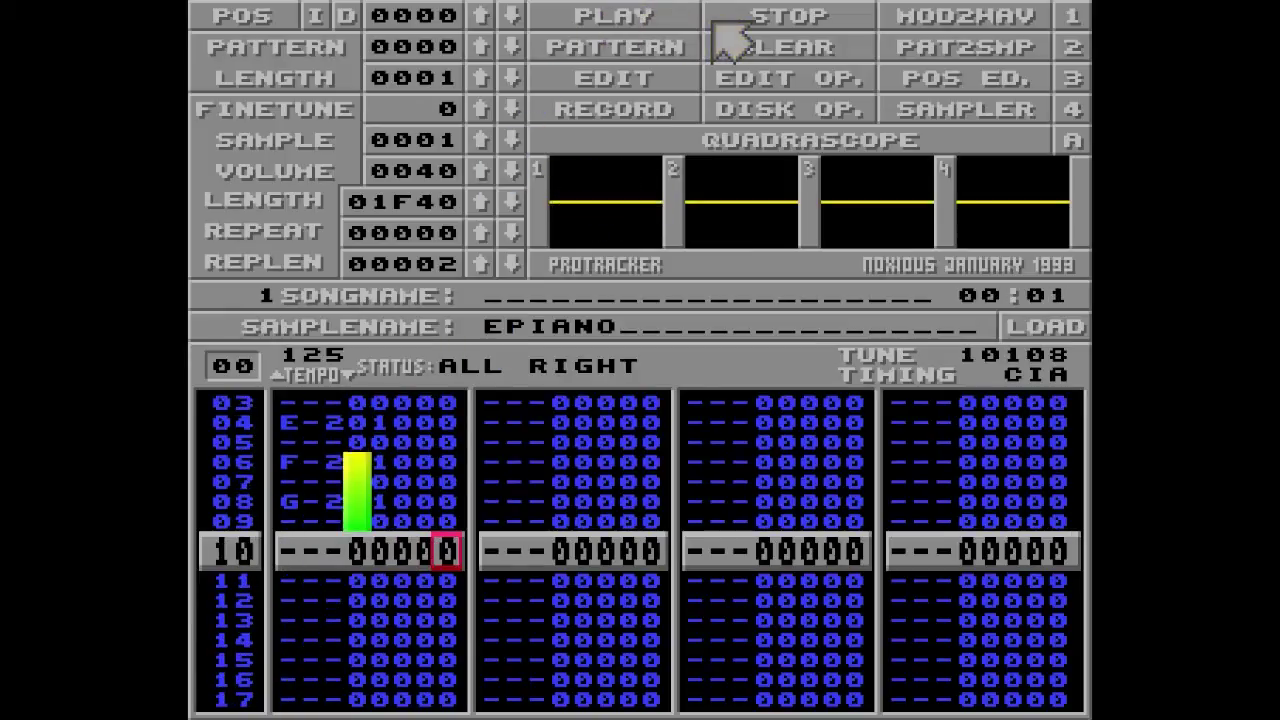
Move the cursor to track 2's effect column on row 00.
key(Up)
key(Up)
key(Up)
key(Up)
key(Up)
key(Up)
key(Up)
key(Up)
key(Right)
key(Right)
key(Right)
key(Right)
key(Up)
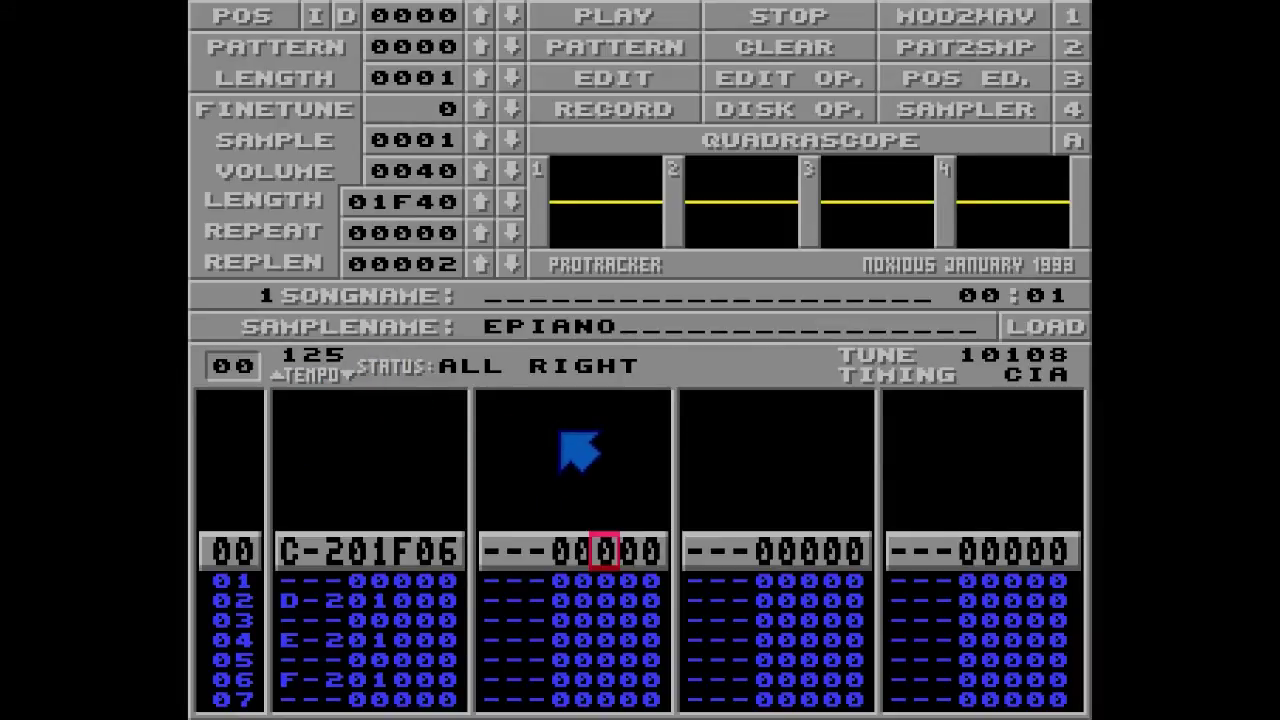
Enter tempo command F7D on track 2 row 00 and audition the pattern.
text(f)
key(Up)
key(Right)
text(7)
key(Up)
key(Right)
text(d)
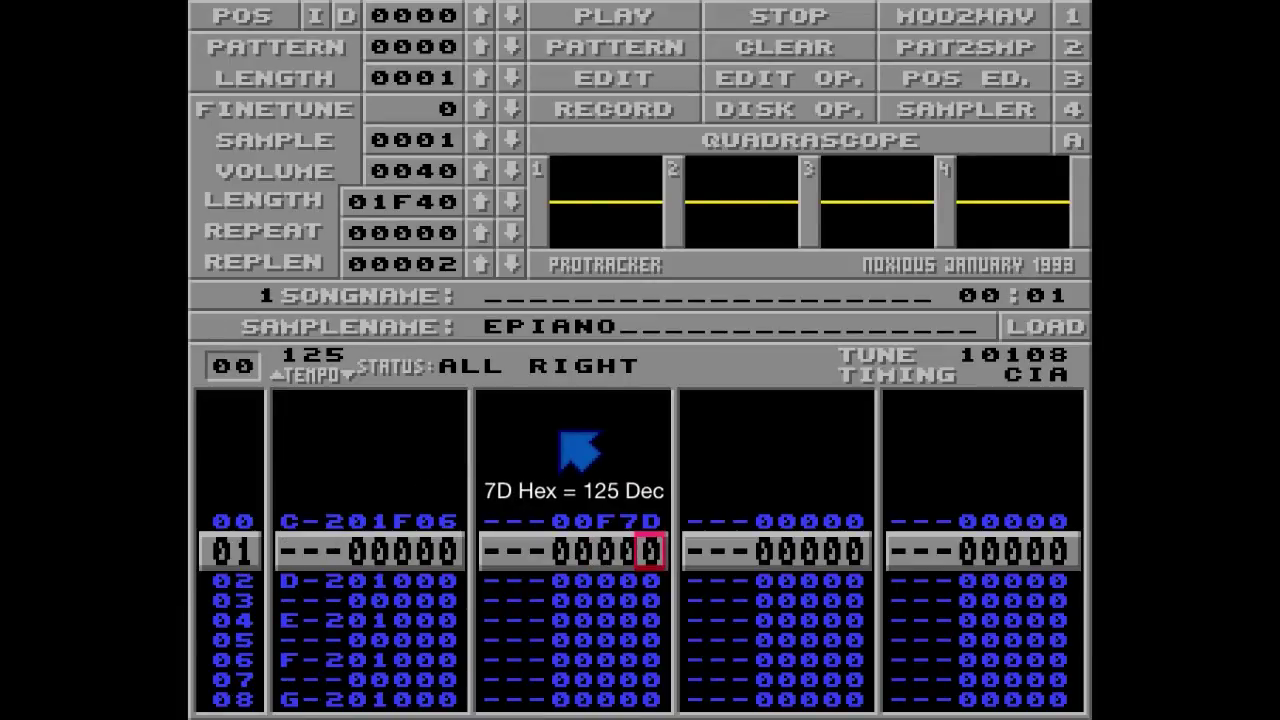
click(622, 14)
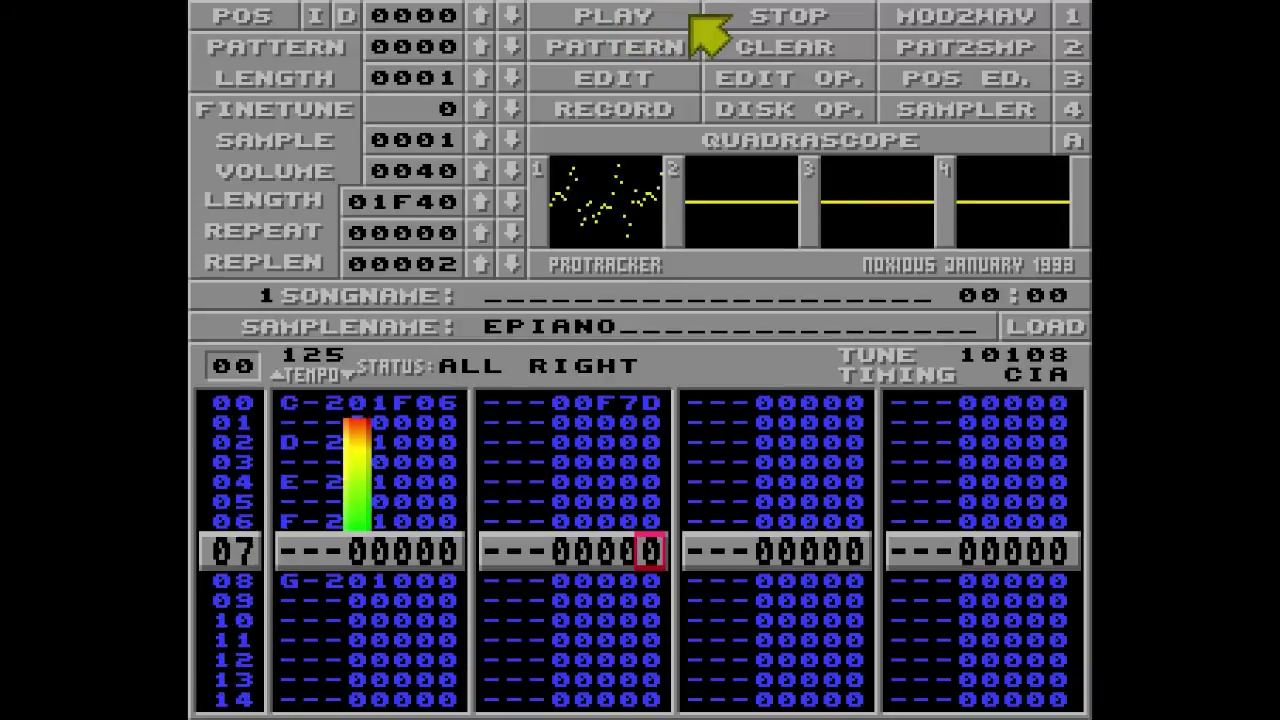
click(785, 22)
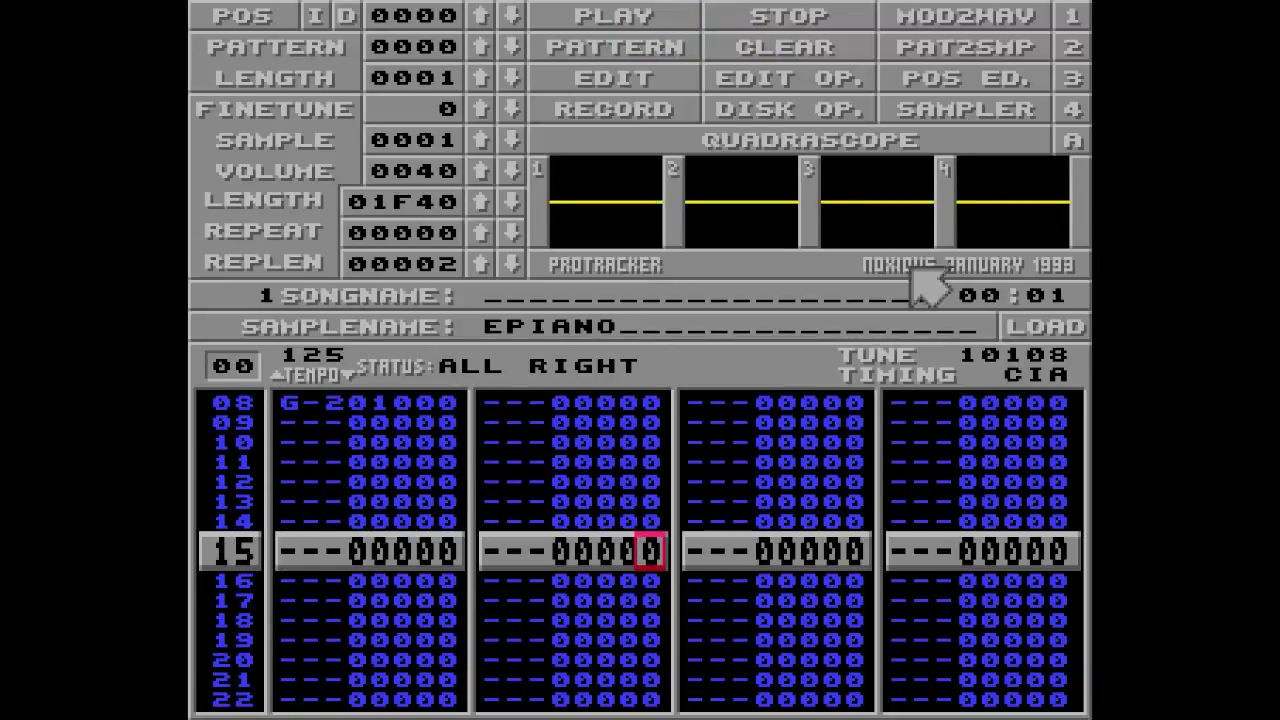
Change the tempo command to F7F (tempo 127) and play the pattern.
scroll(677, 460, up, 3)
scroll(677, 460, up, 12)
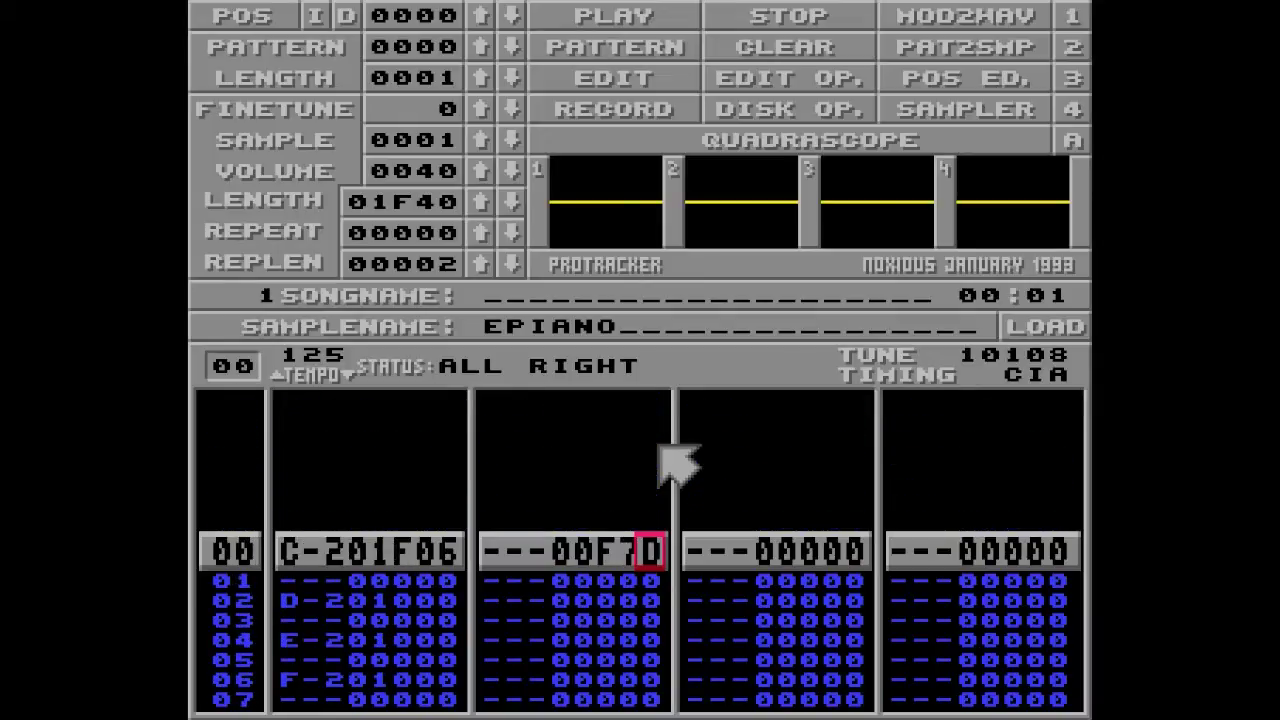
key(space)
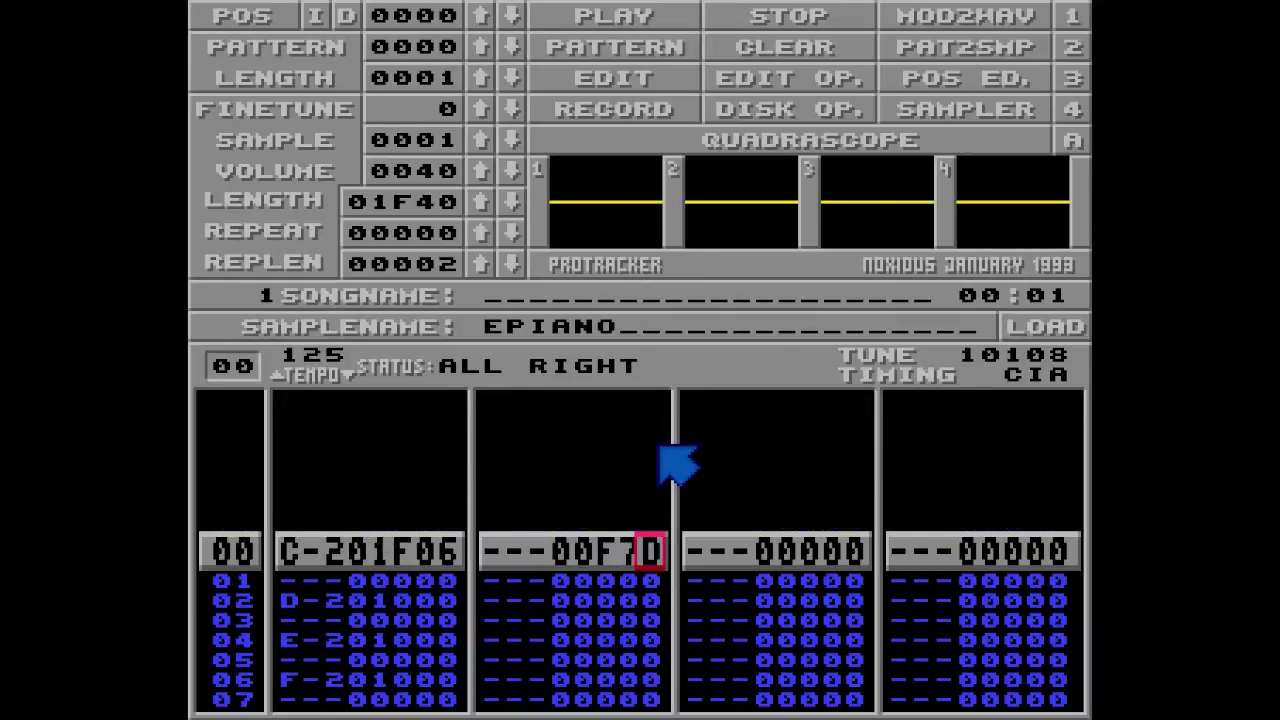
key(f)
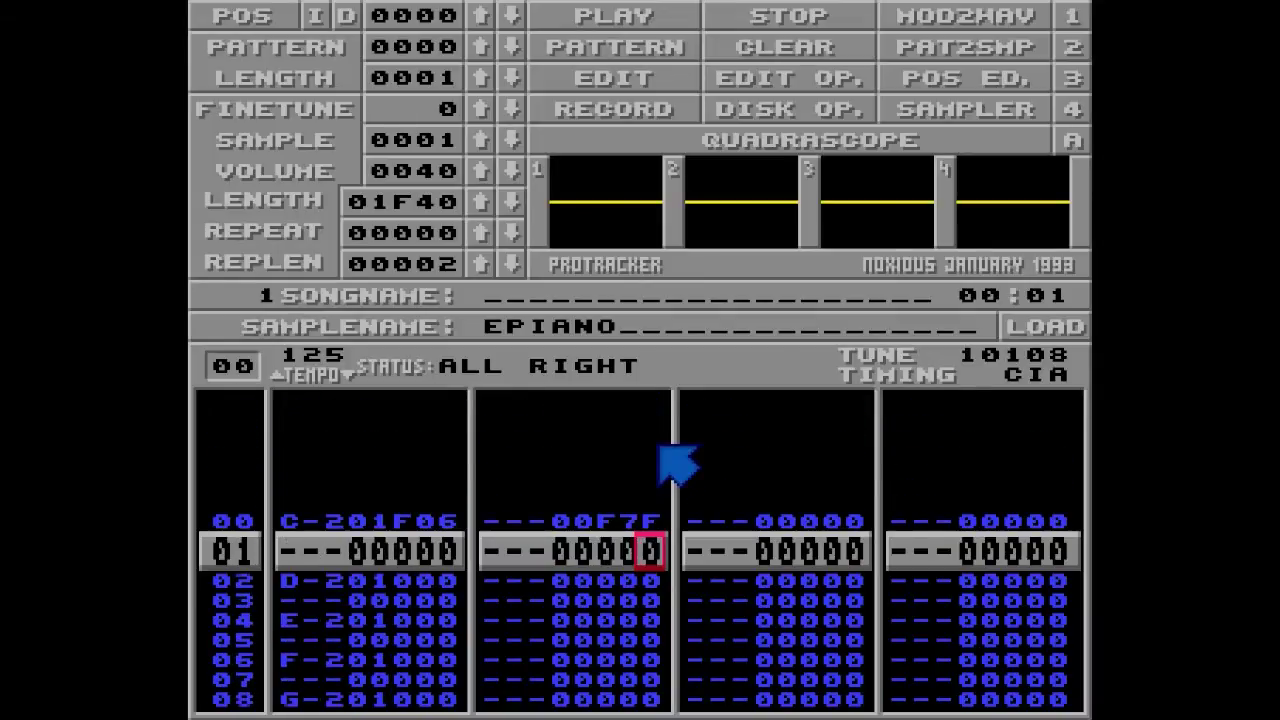
click(606, 26)
click(738, 22)
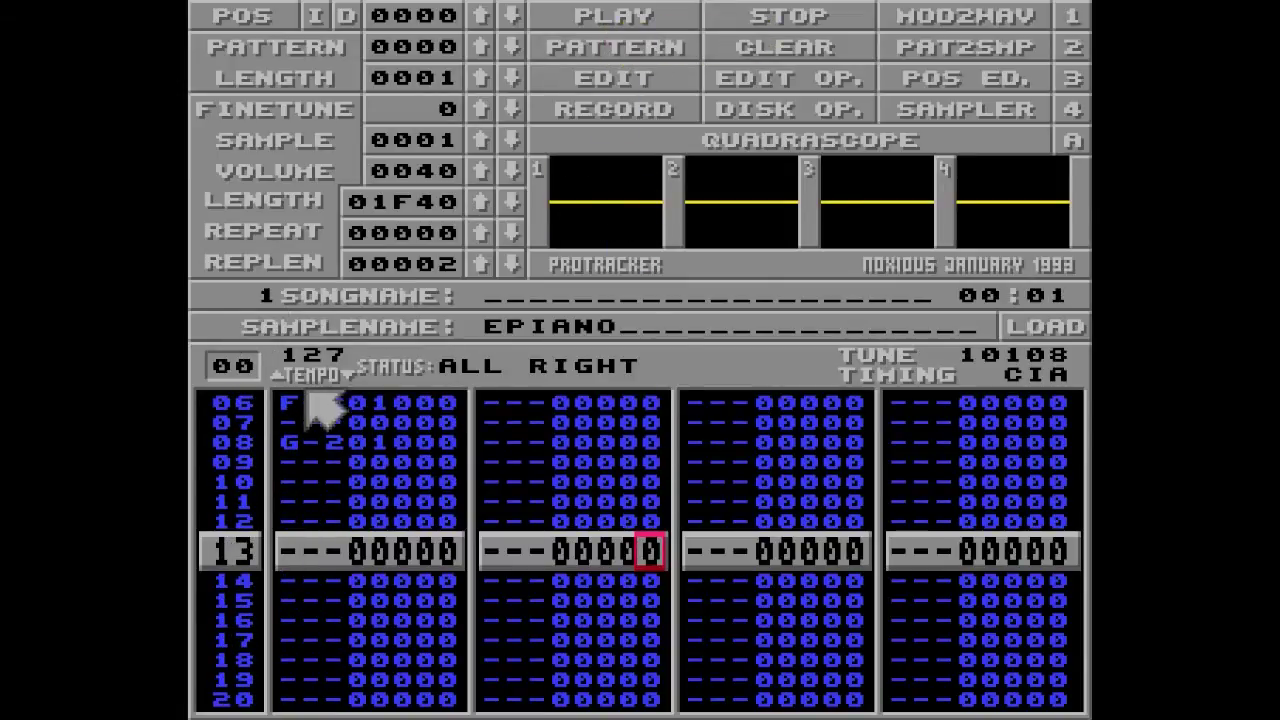
key(Left)
key(Left)
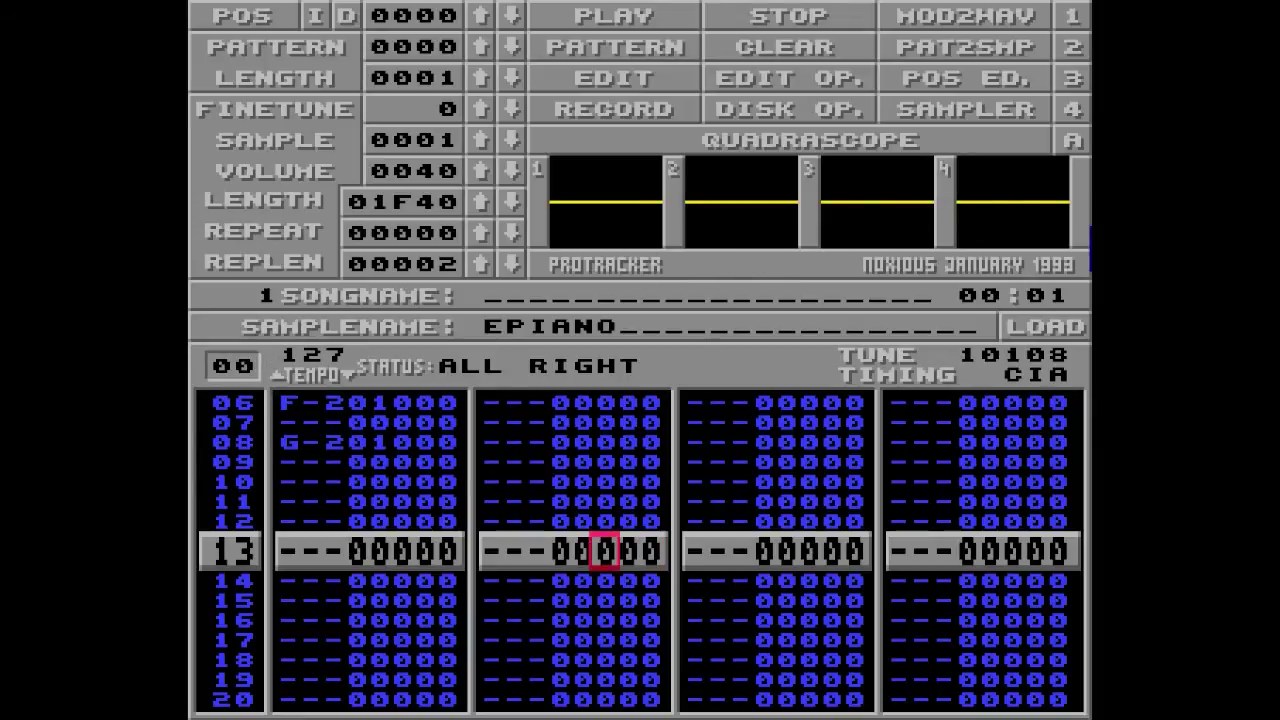
key(space)
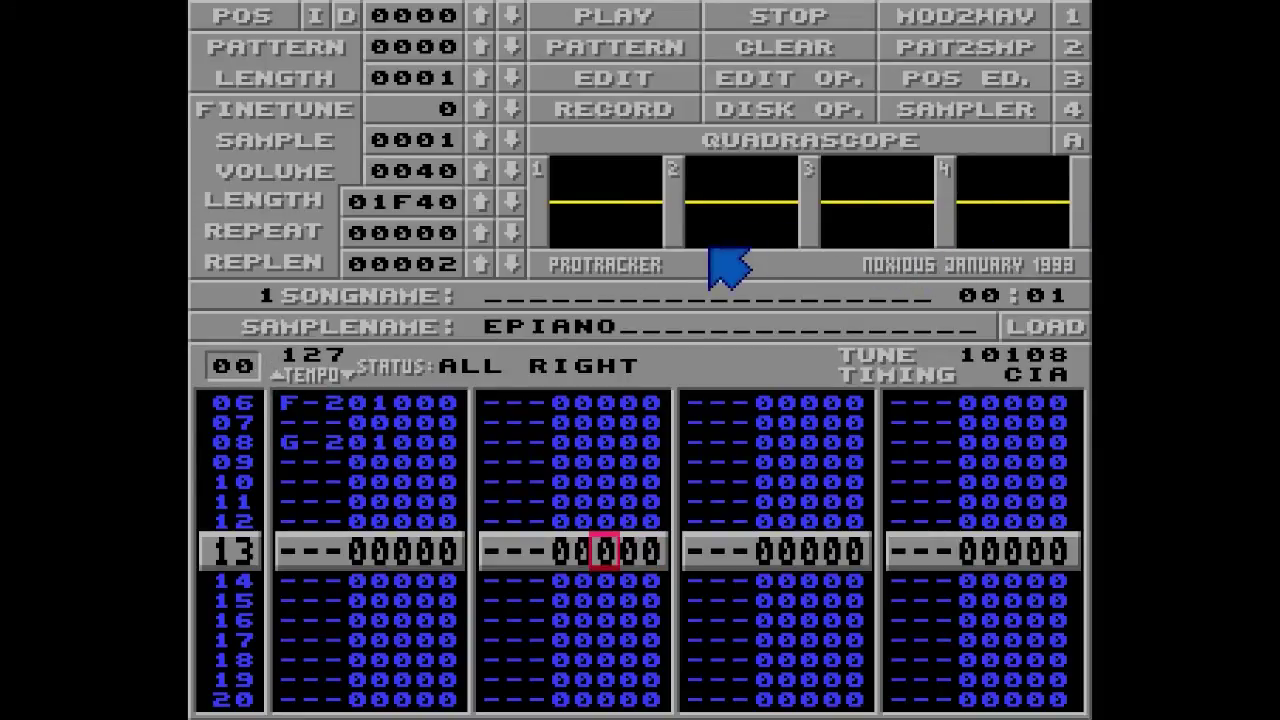
key(Left)
key(Left)
key(Left)
key(Left)
key(Left)
key(Left)
key(f)
key(Right)
key(Right)
key(Up)
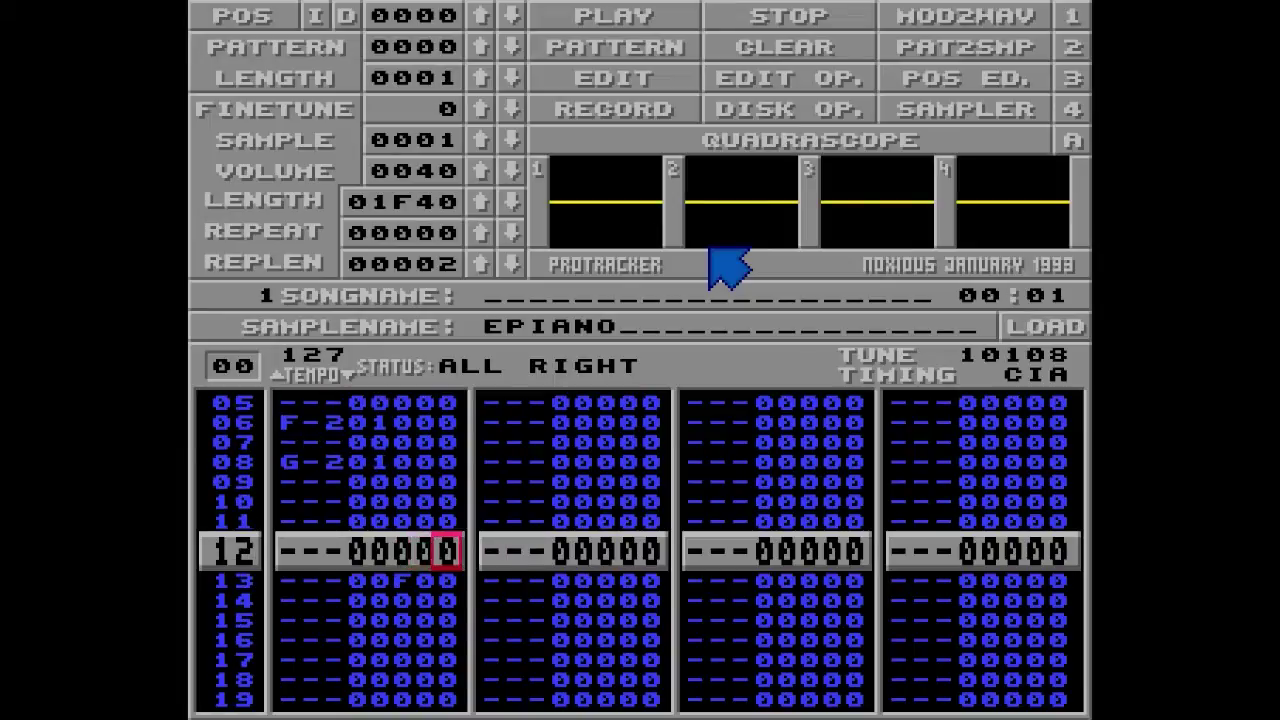
key(Alt_R)
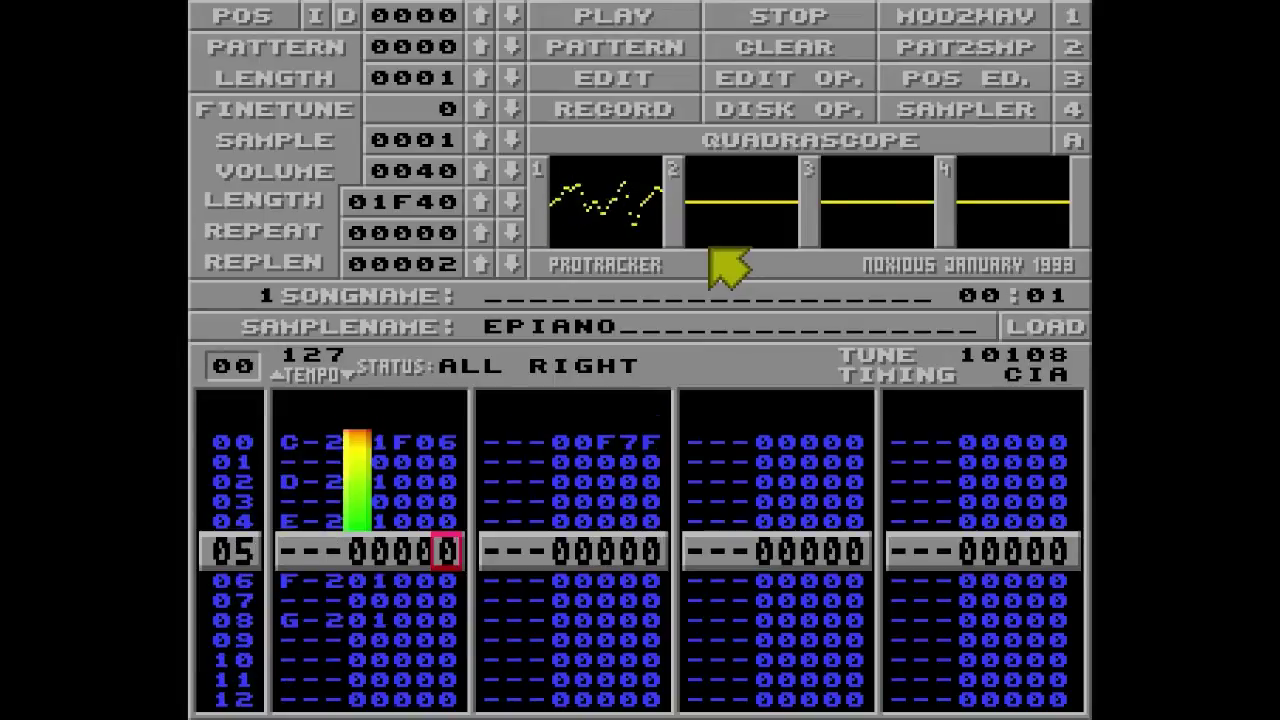
key(space)
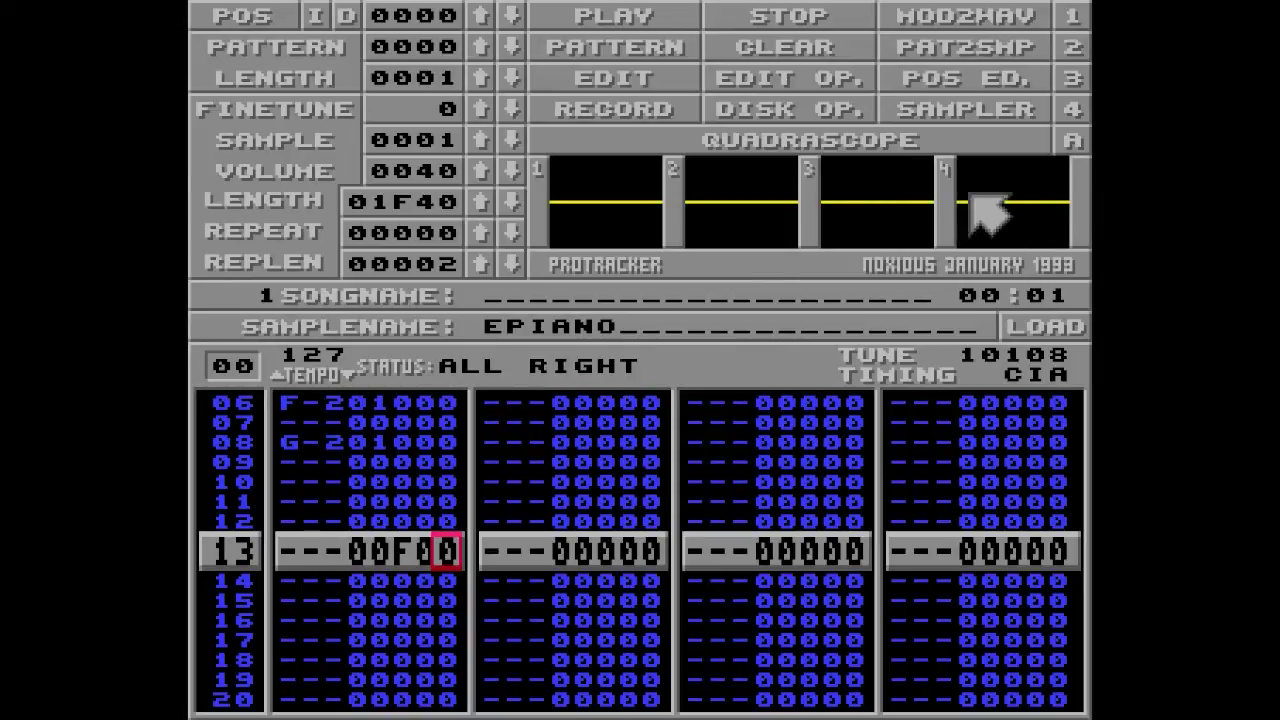
Change track 2 row 00's last tempo digit to D (F7D, 125 BPM) and play the pattern.
key(Up)
key(Up)
key(Up)
key(Up)
key(Up)
key(Up)
key(Up)
key(Up)
key(Up)
key(Up)
key(Up)
key(Up)
key(Up)
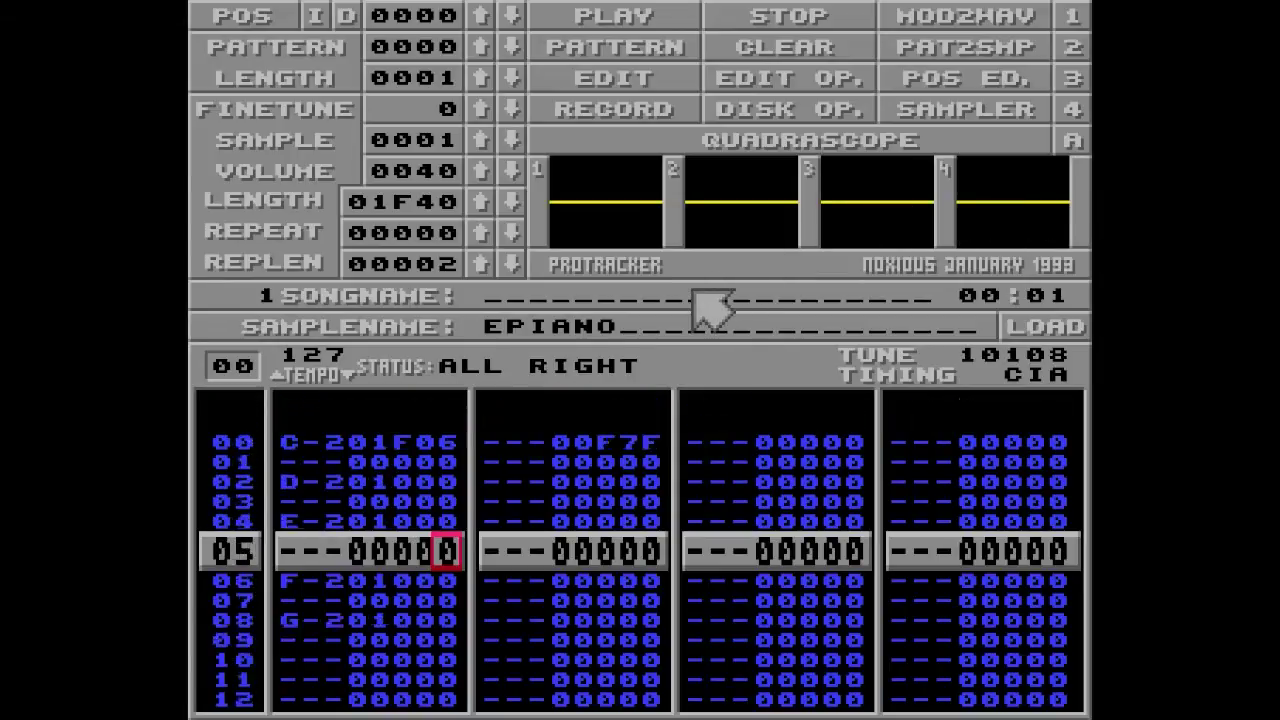
key(Right)
key(Right)
key(Right)
key(Right)
key(Right)
key(Right)
key(space)
text(d)
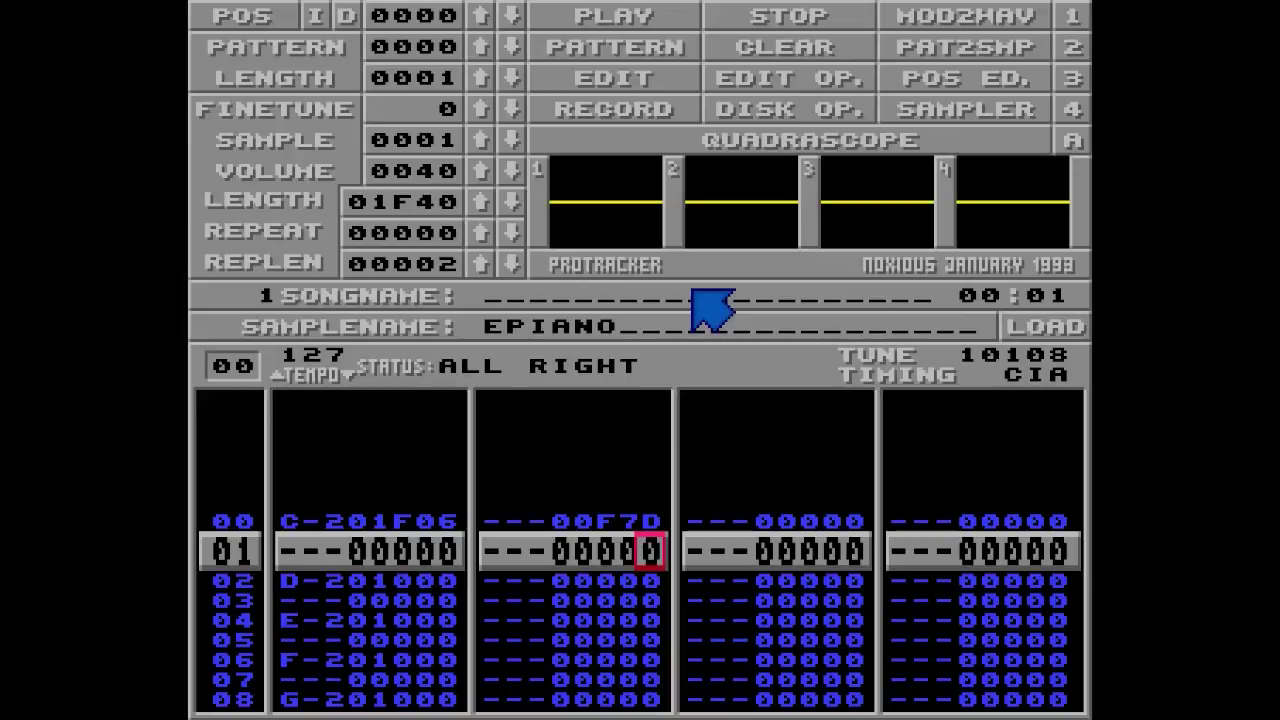
key(Control_R)
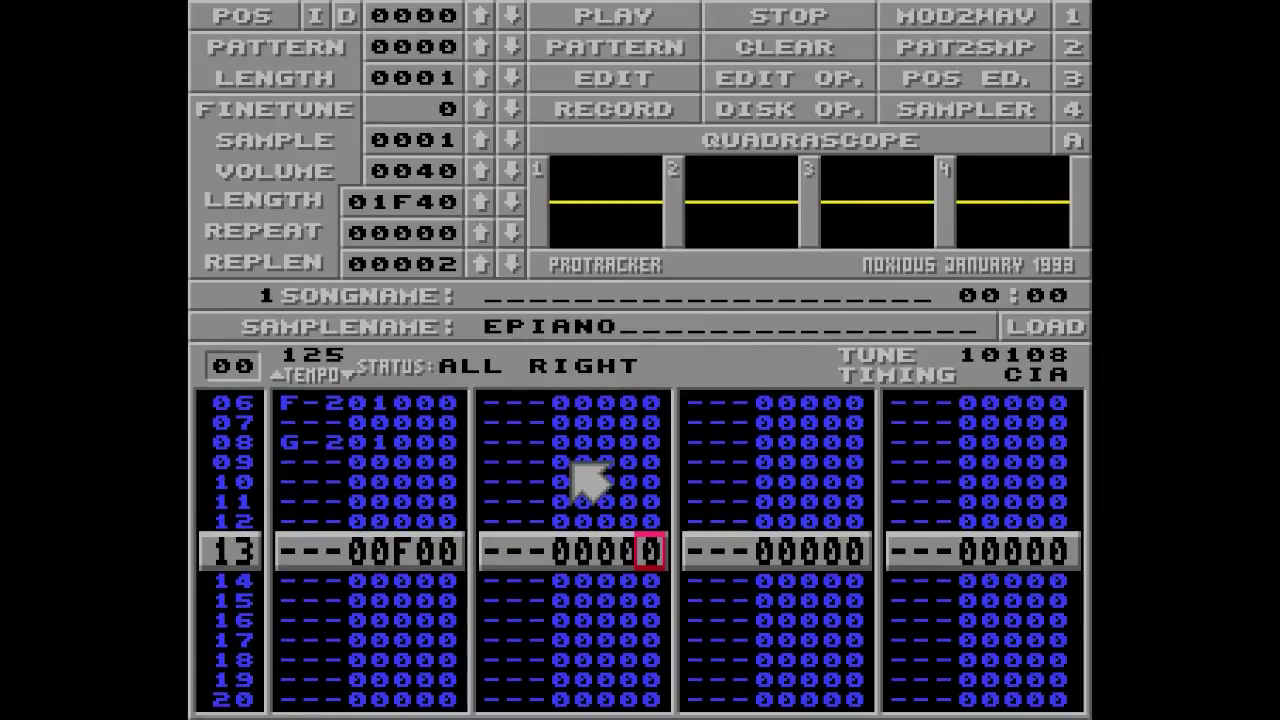
Clear the whole module, both song and all samples, using CLEAR > ALL.
click(778, 47)
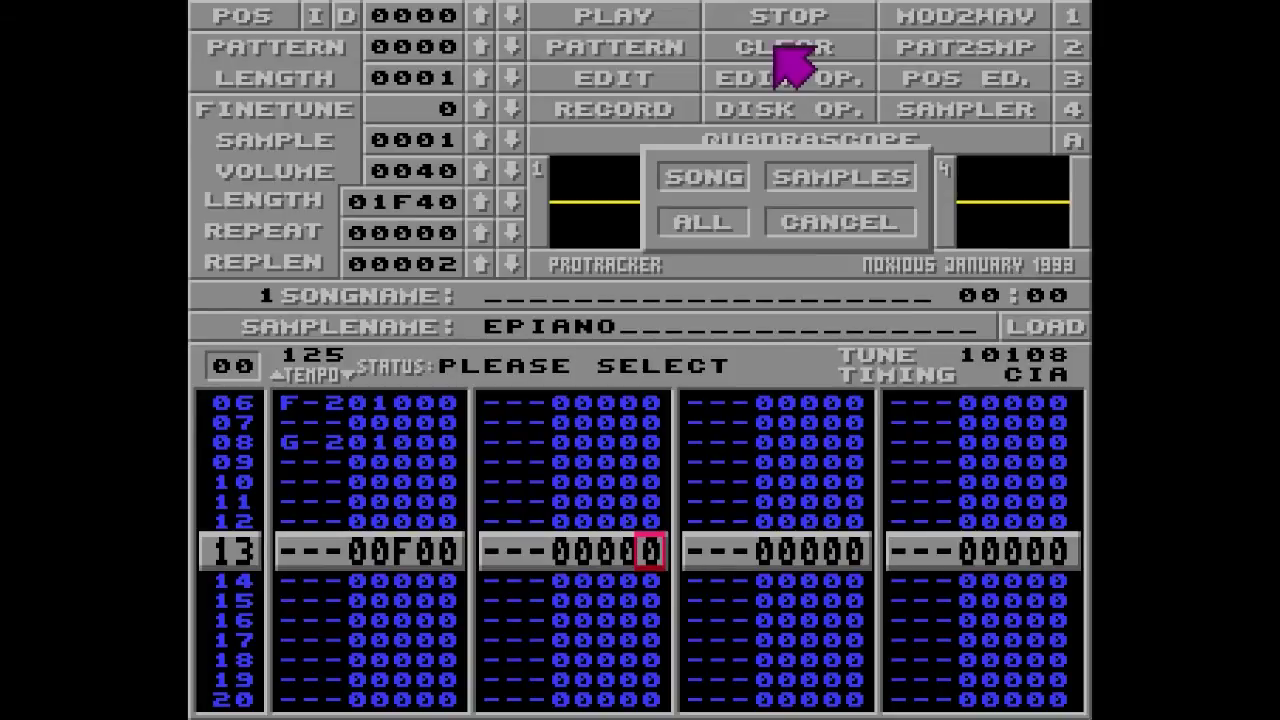
click(706, 227)
key(Left)
key(Left)
key(Left)
key(Left)
key(Left)
key(Left)
key(Left)
key(Left)
key(Left)
key(Left)
key(Left)
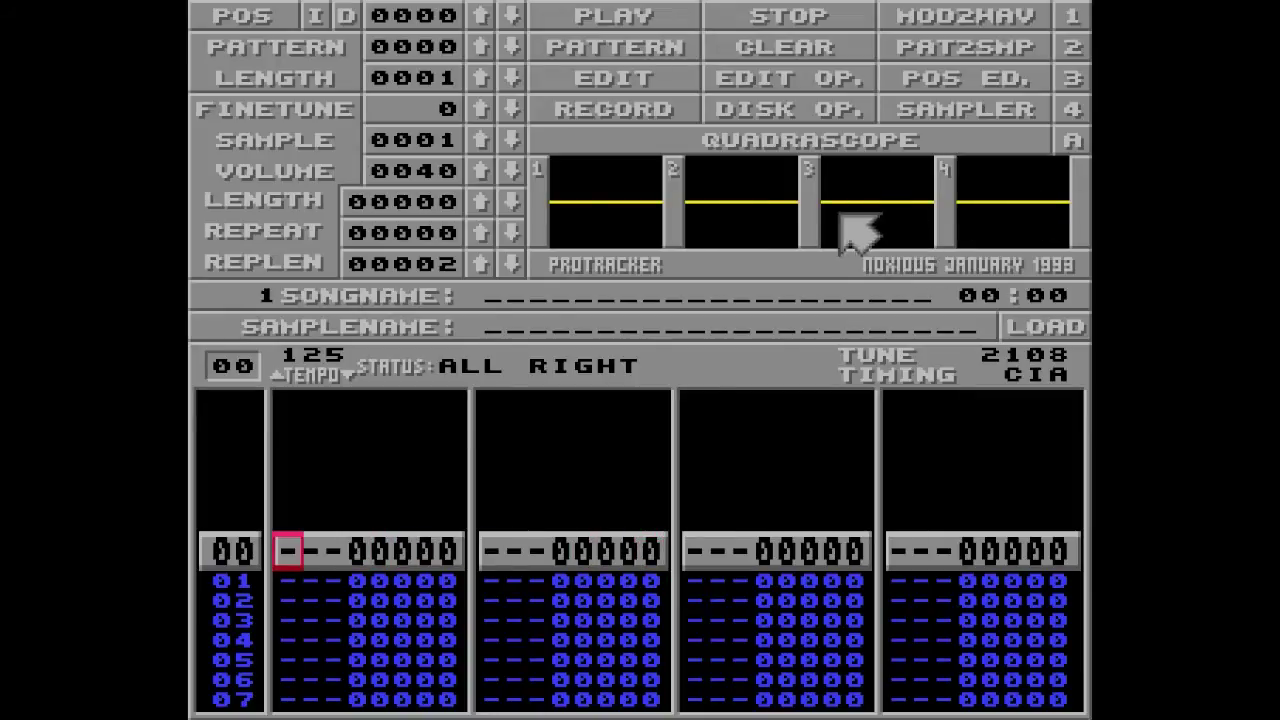
Load BASSDRUM1 as a raw sample into slot 1 from Disk Op.
click(778, 112)
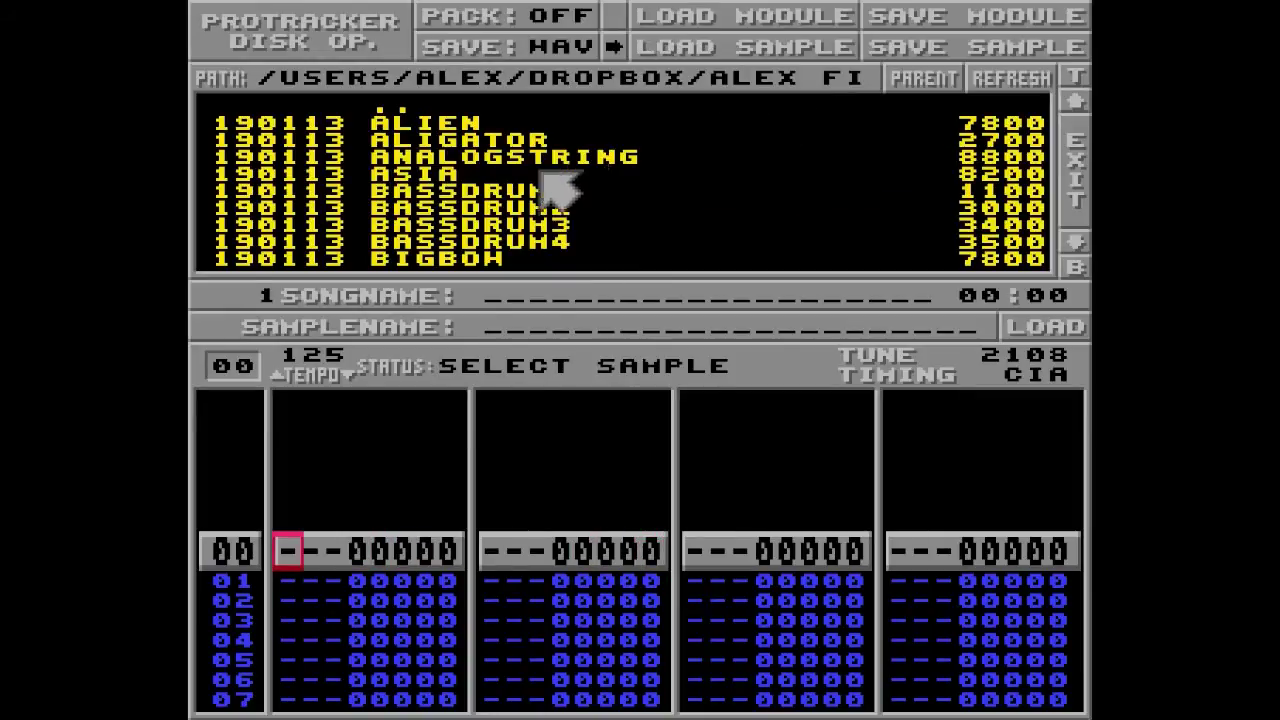
click(486, 195)
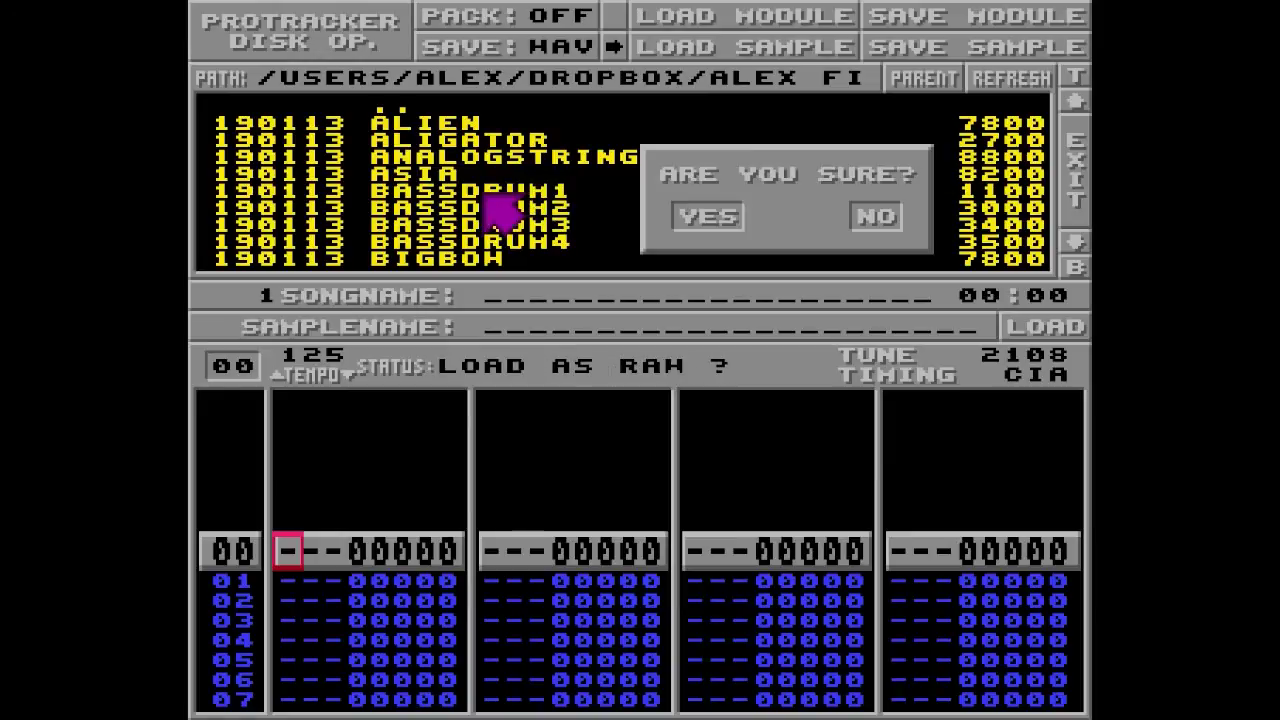
click(706, 216)
click(1074, 205)
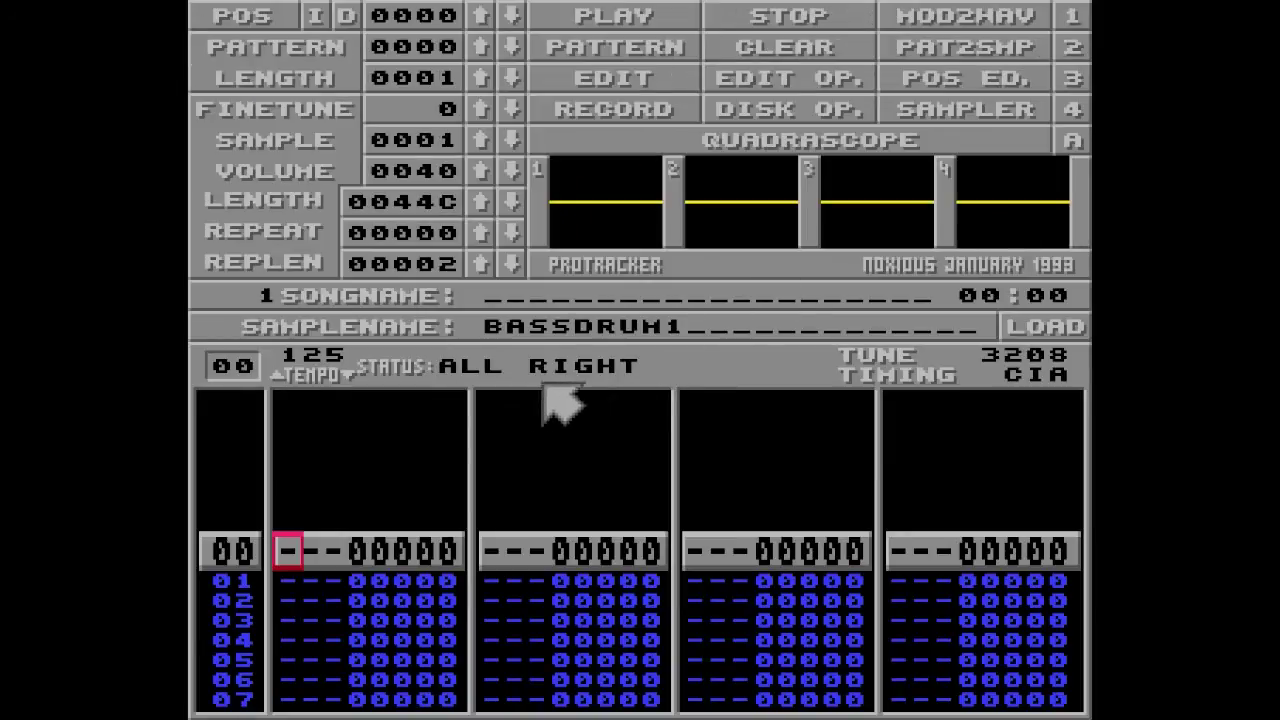
Record C-2 kick notes on every other row of track 1 through row 32 during playback.
key(space)
key(Shift_R)
key(q)
key(q)
key(q)
key(q)
key(q)
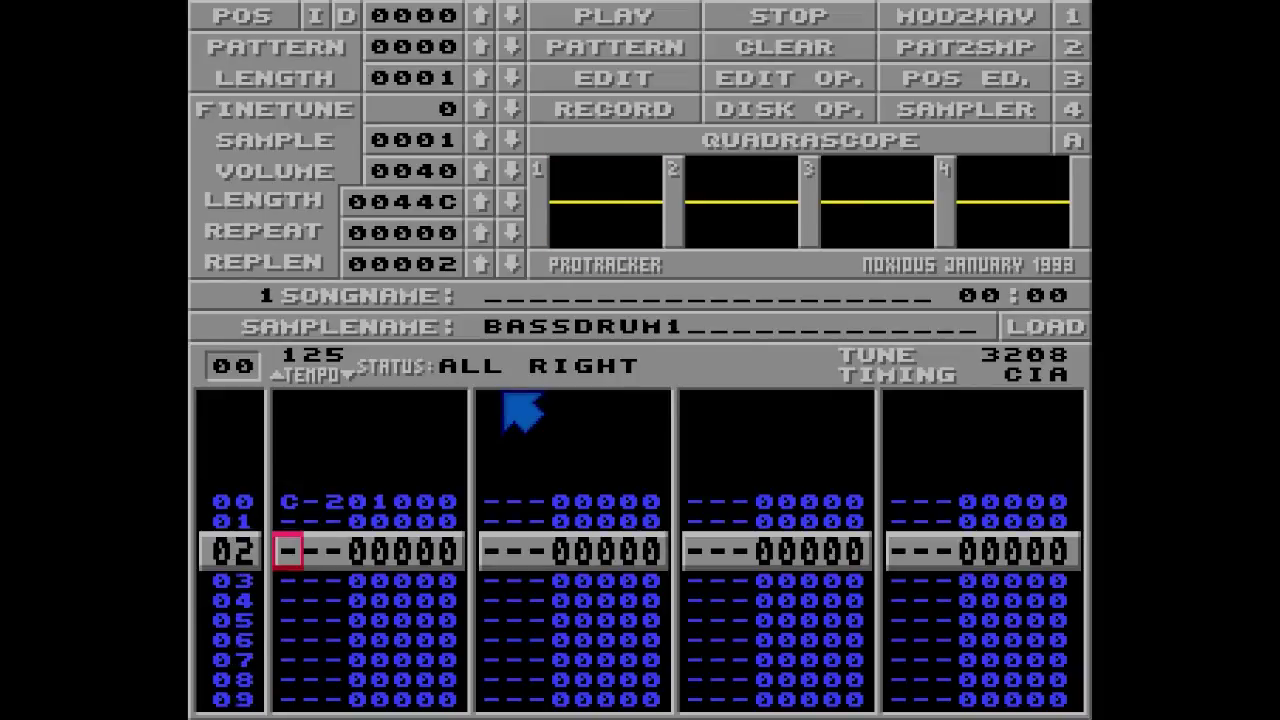
key(q)
key(q)
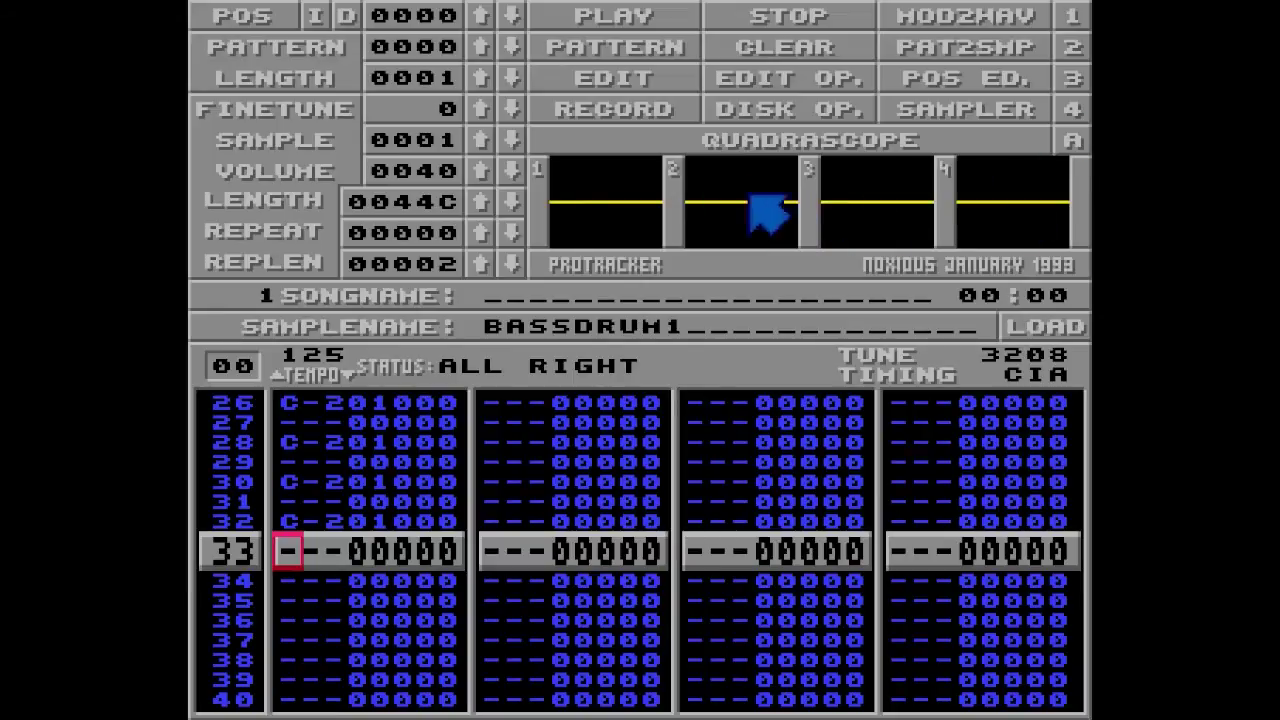
Switch to sample 0002 and load SNARE1 into it as raw from Disk Op.
click(486, 138)
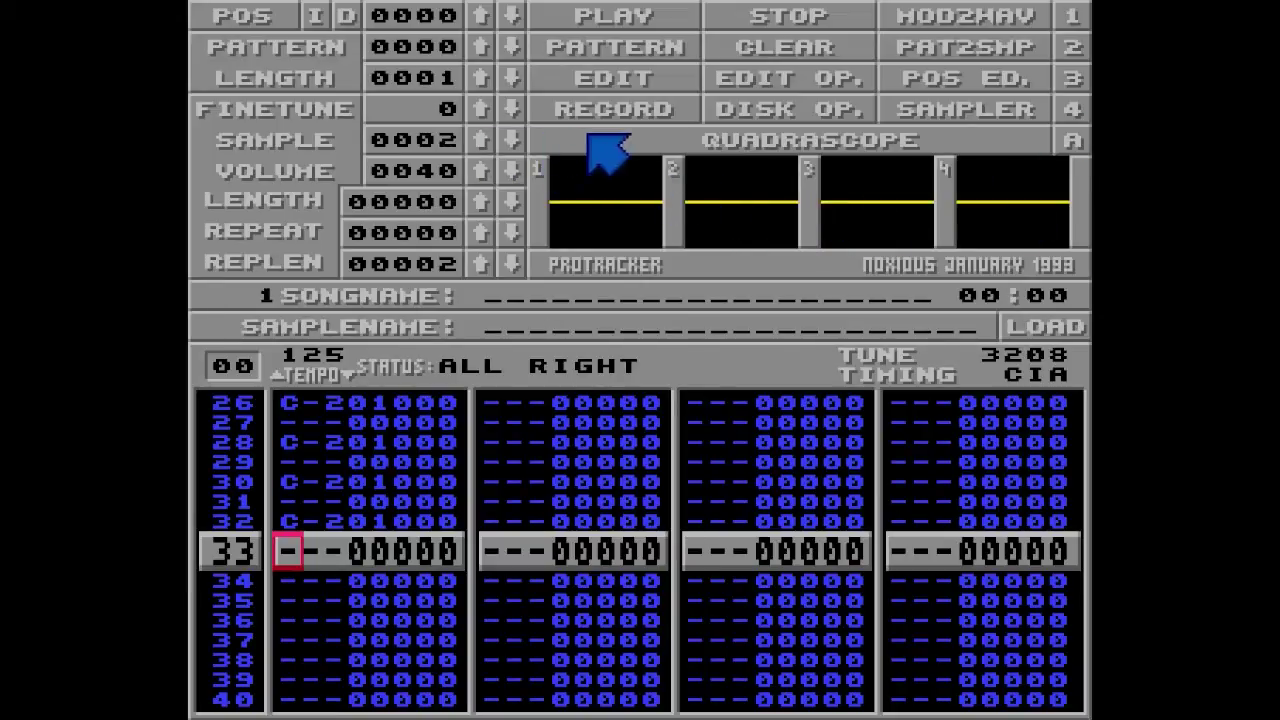
click(770, 112)
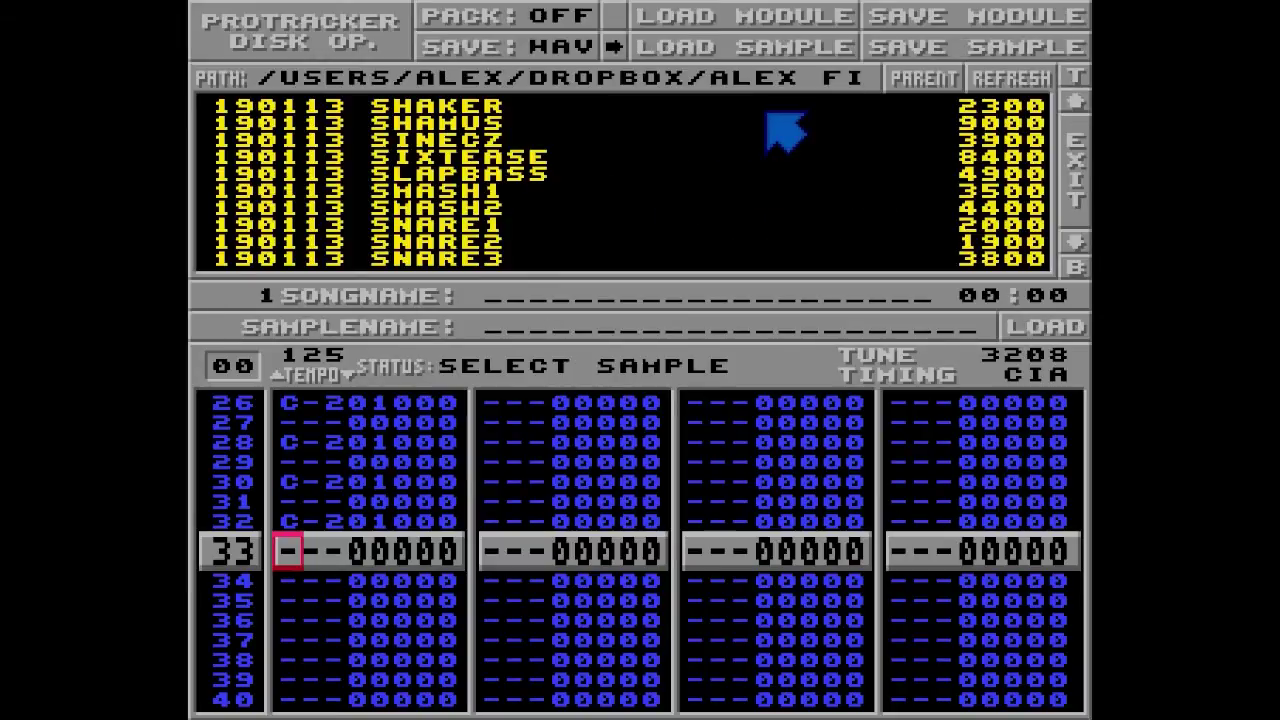
click(480, 224)
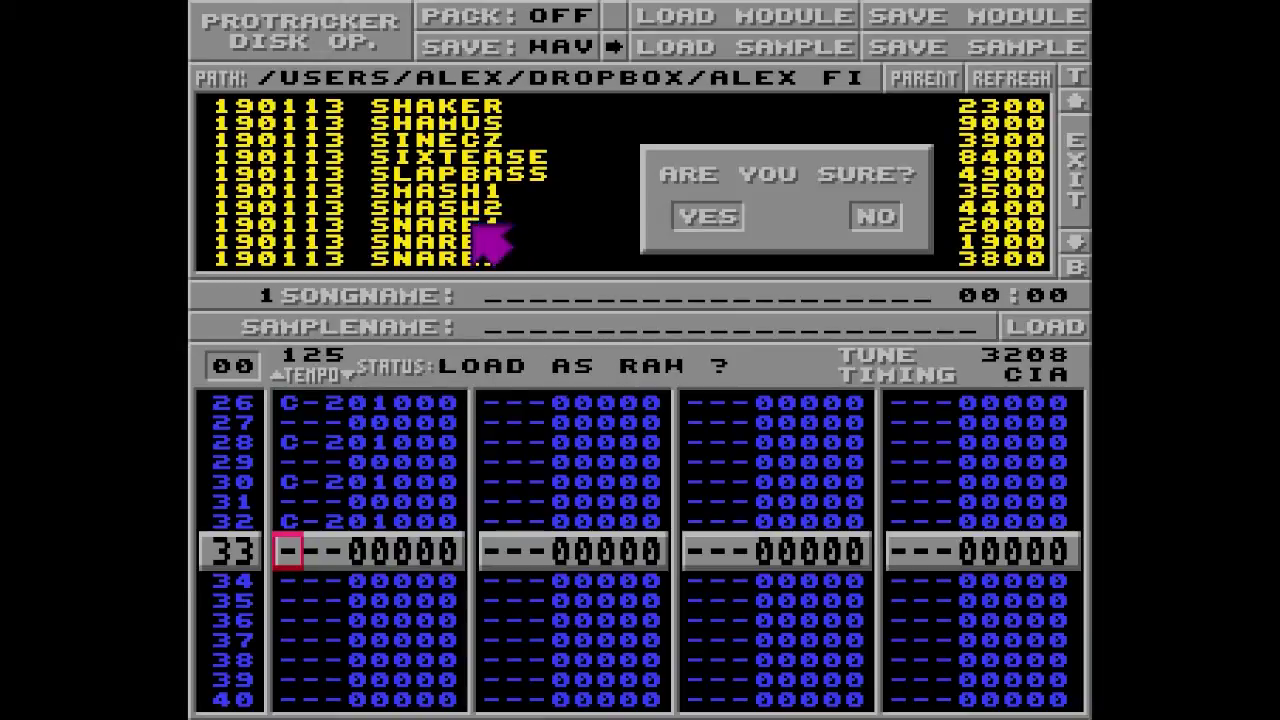
click(692, 220)
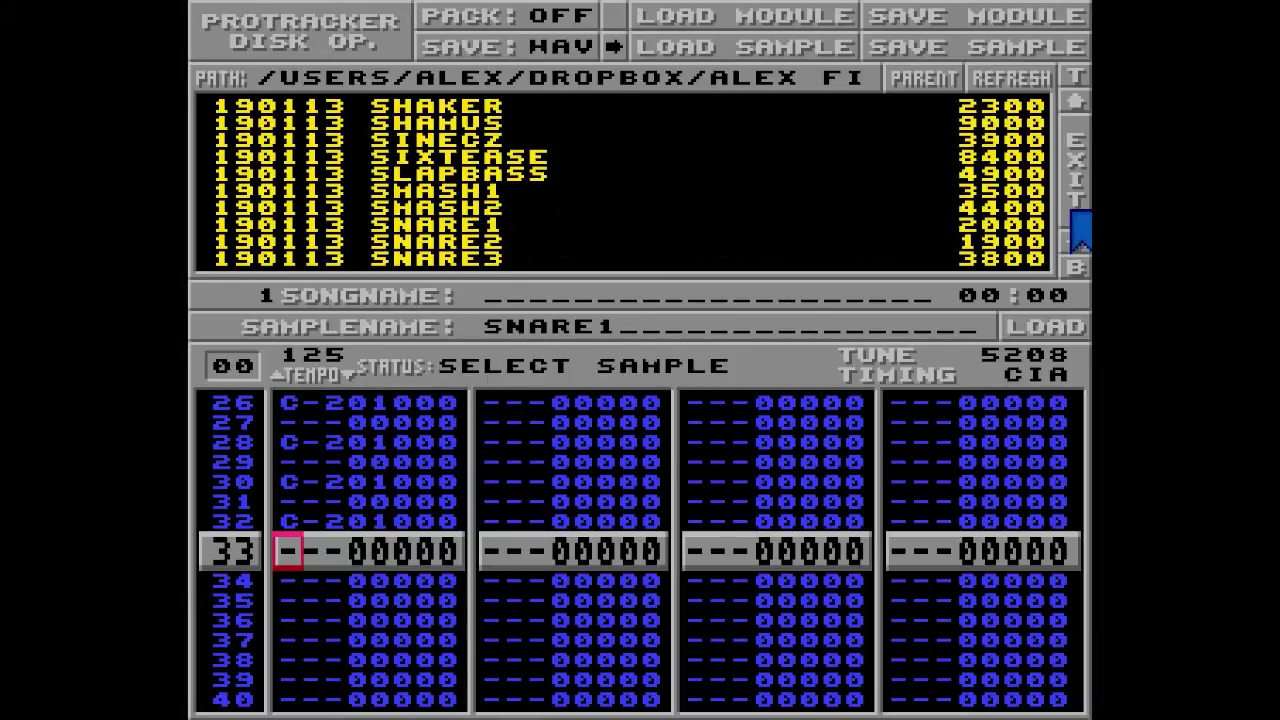
click(1074, 215)
key(Up)
Replace the kicks on track 1 rows 08 and 24 with sample 02 C-2 snares and play the beat.
key(Up)
key(Up)
key(Up)
key(Up)
key(Up)
key(Up)
key(Up)
key(Up)
key(Up)
key(Up)
key(Up)
key(Up)
key(Up)
key(Up)
key(Up)
key(Up)
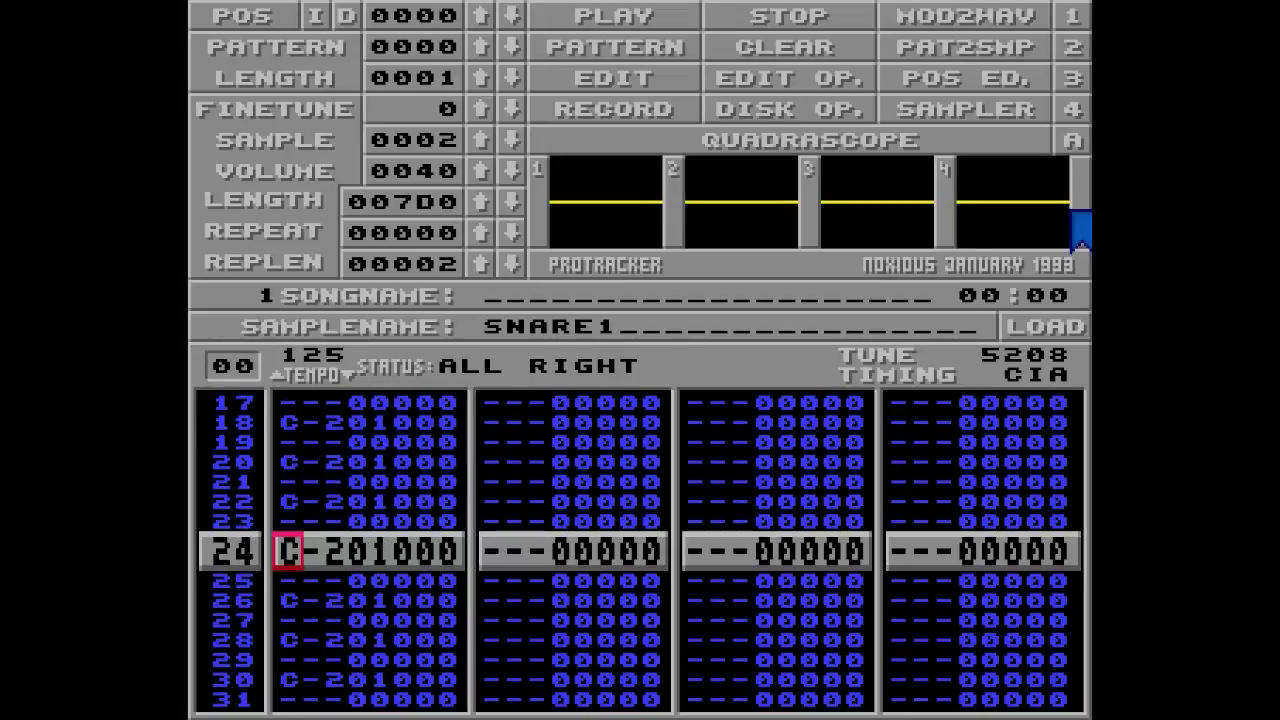
key(Up)
key(Up)
key(Up)
key(Up)
key(Up)
key(Up)
key(Up)
key(Up)
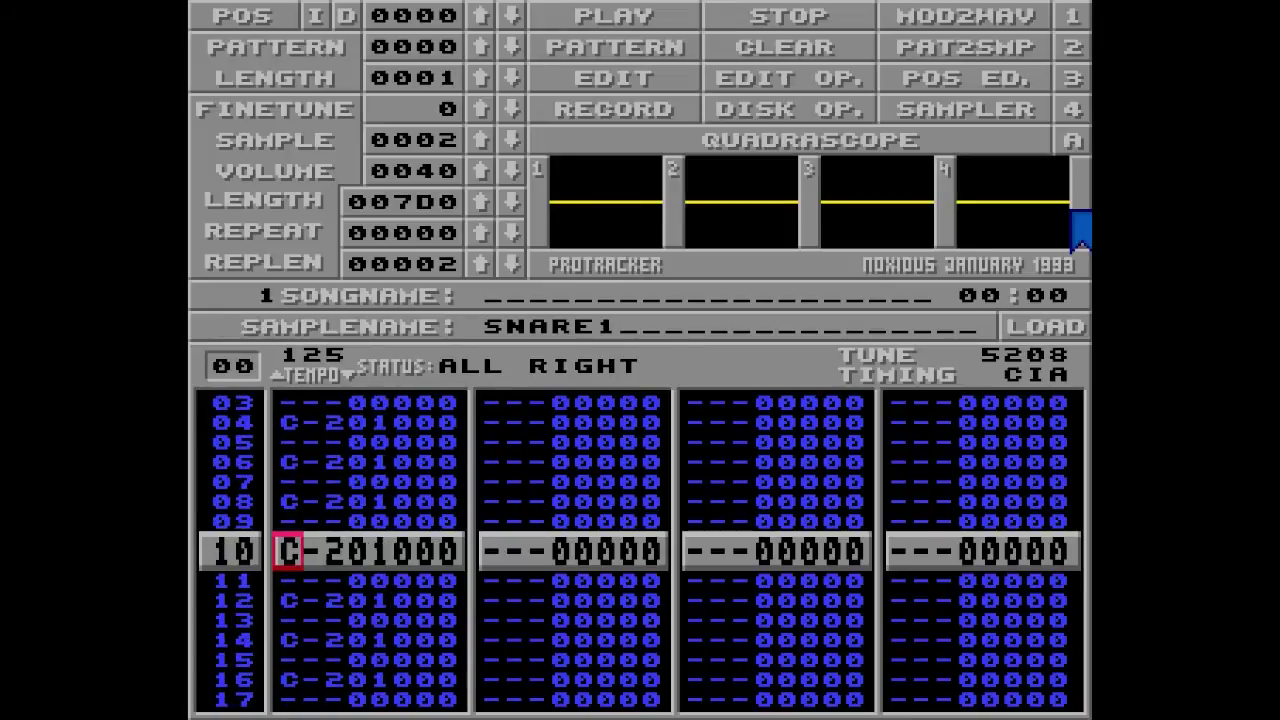
key(Down)
key(Down)
key(Down)
key(Down)
key(Down)
key(Down)
key(Down)
key(Down)
key(Down)
key(Down)
key(Down)
key(Down)
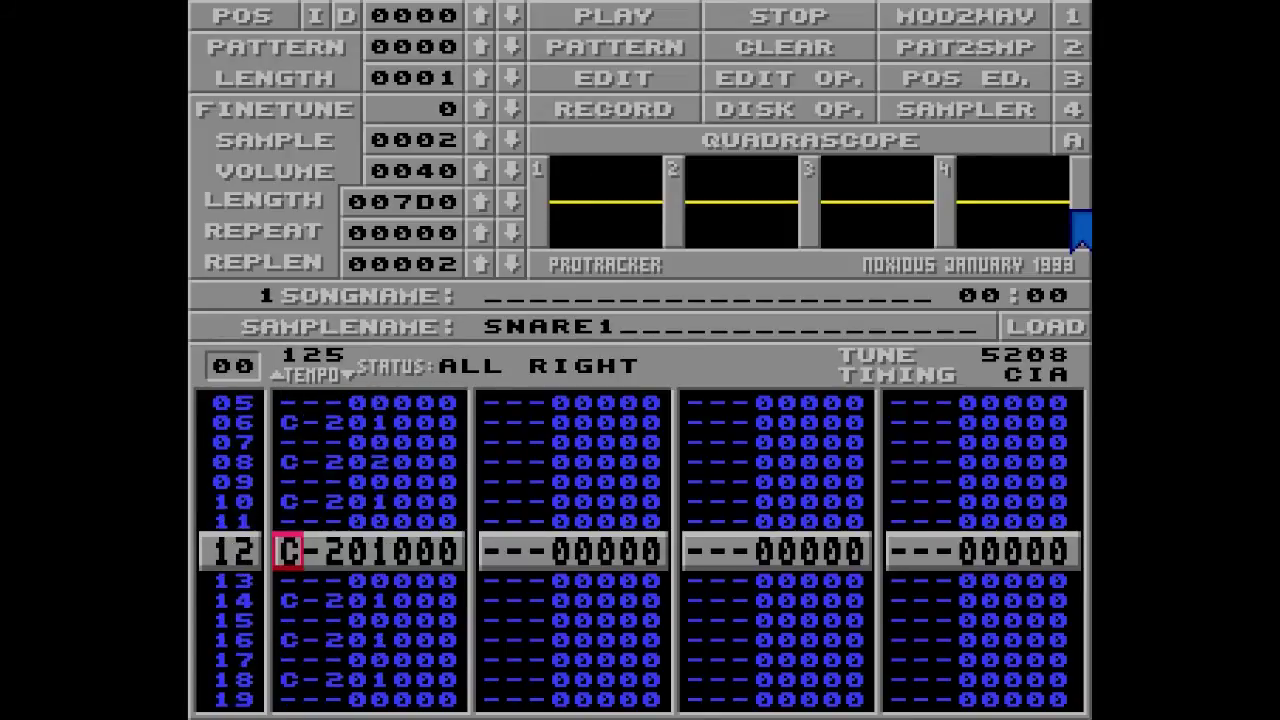
key(Down)
key(Down)
key(Down)
key(Down)
key(q)
key(Alt_R)
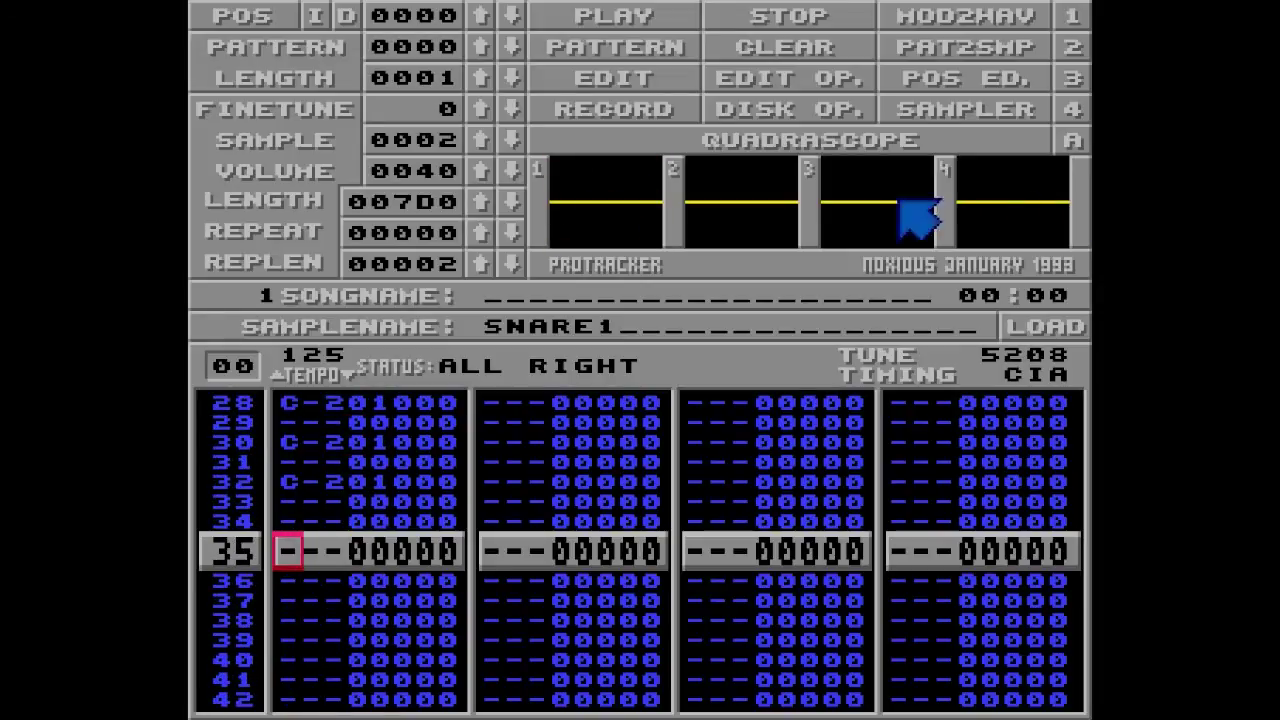
Enter F08 on row 00 and F04 on row 02 in track 1's effect column.
key(Up)
key(Up)
key(Up)
key(Up)
key(Up)
key(Up)
key(Up)
key(Up)
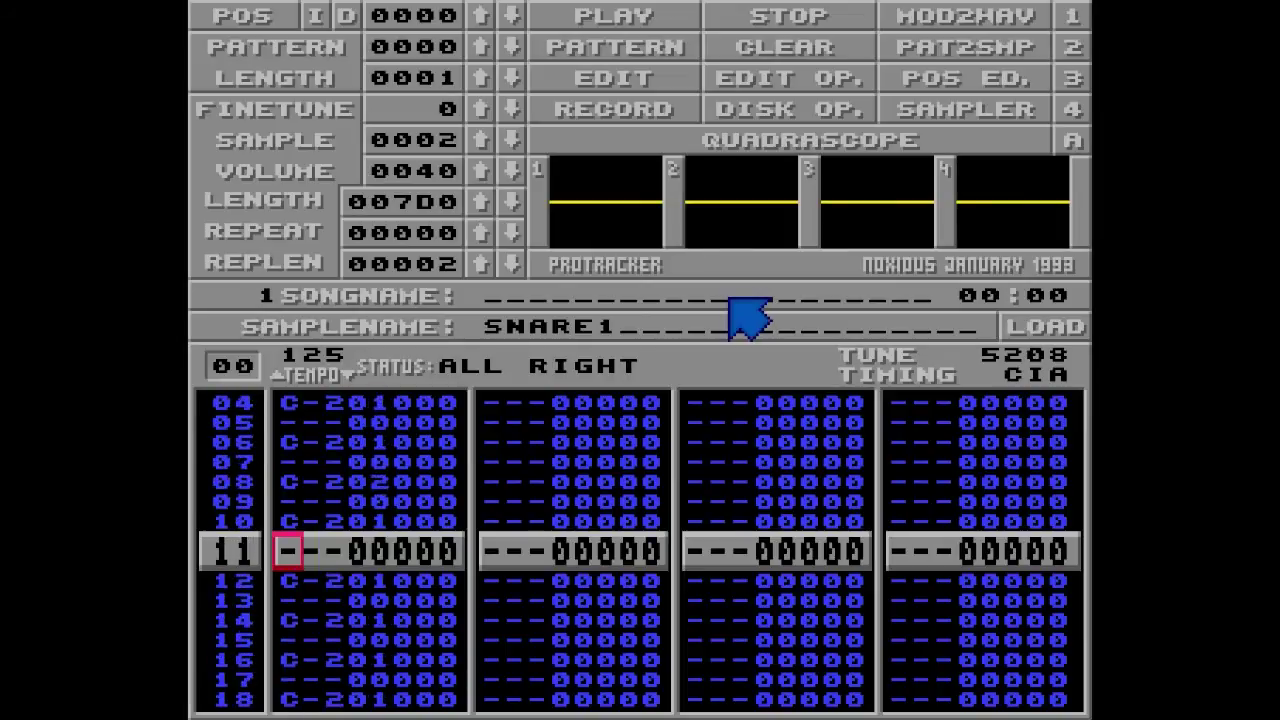
key(Up)
key(Up)
key(Up)
key(Up)
key(Up)
key(Up)
key(Up)
key(Up)
key(Up)
key(Up)
key(Up)
key(Up)
key(Up)
key(Up)
key(Right)
key(Right)
key(Right)
key(Up)
text(F)
key(Up)
key(Right)
text(8)
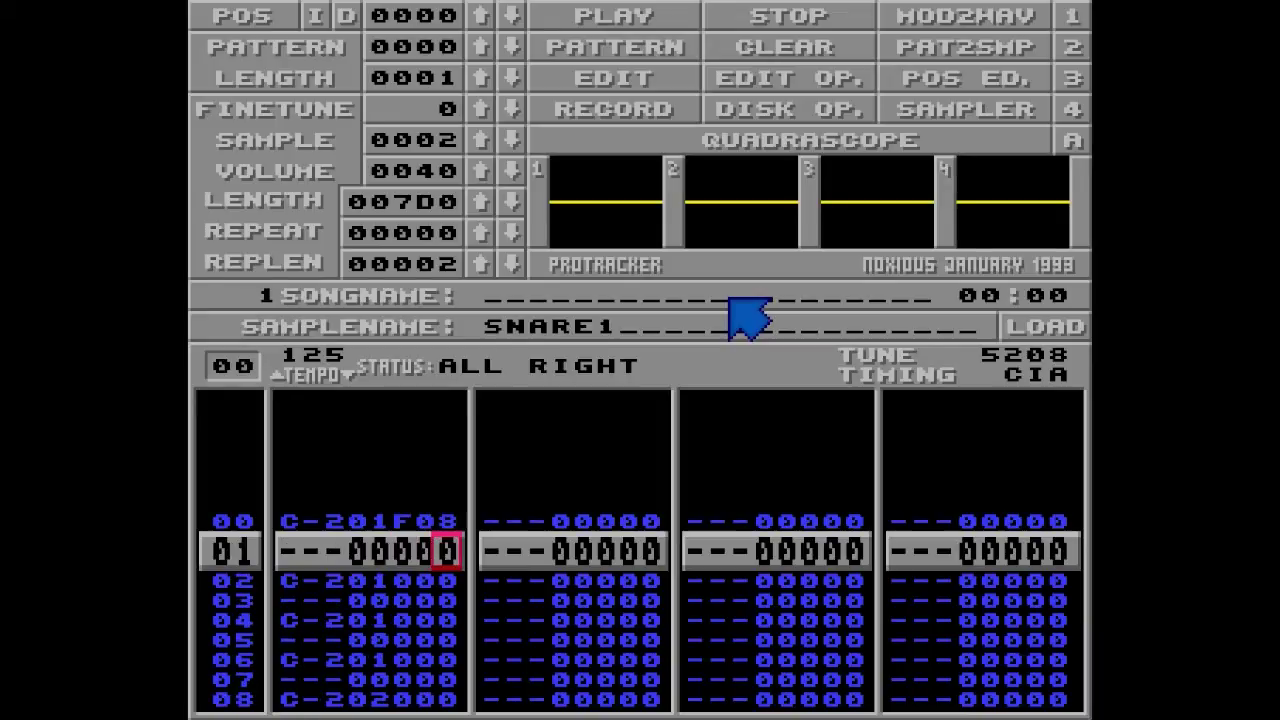
key(Down)
key(Down)
key(Left)
key(Left)
key(Up)
text(F04)
Enter F08 on row 04 and start the F speed commands on the following drum rows.
key(Left)
key(Down)
key(Left)
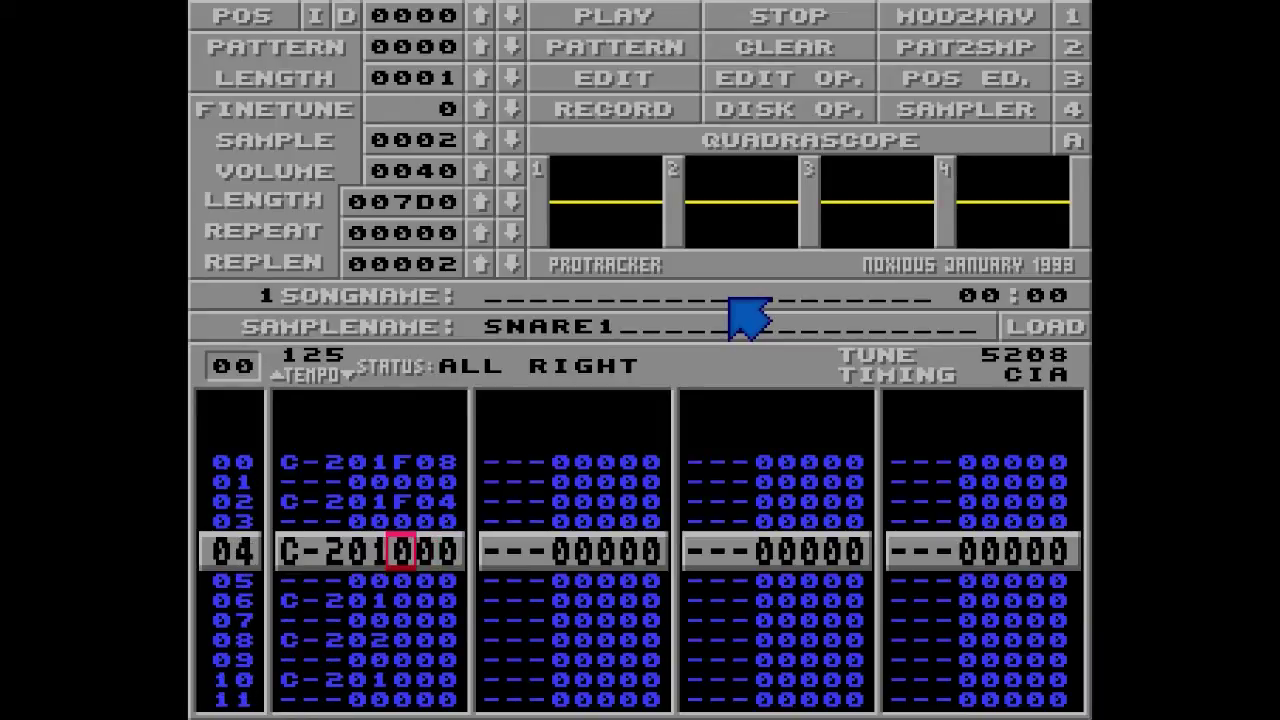
key(Left)
text(8)
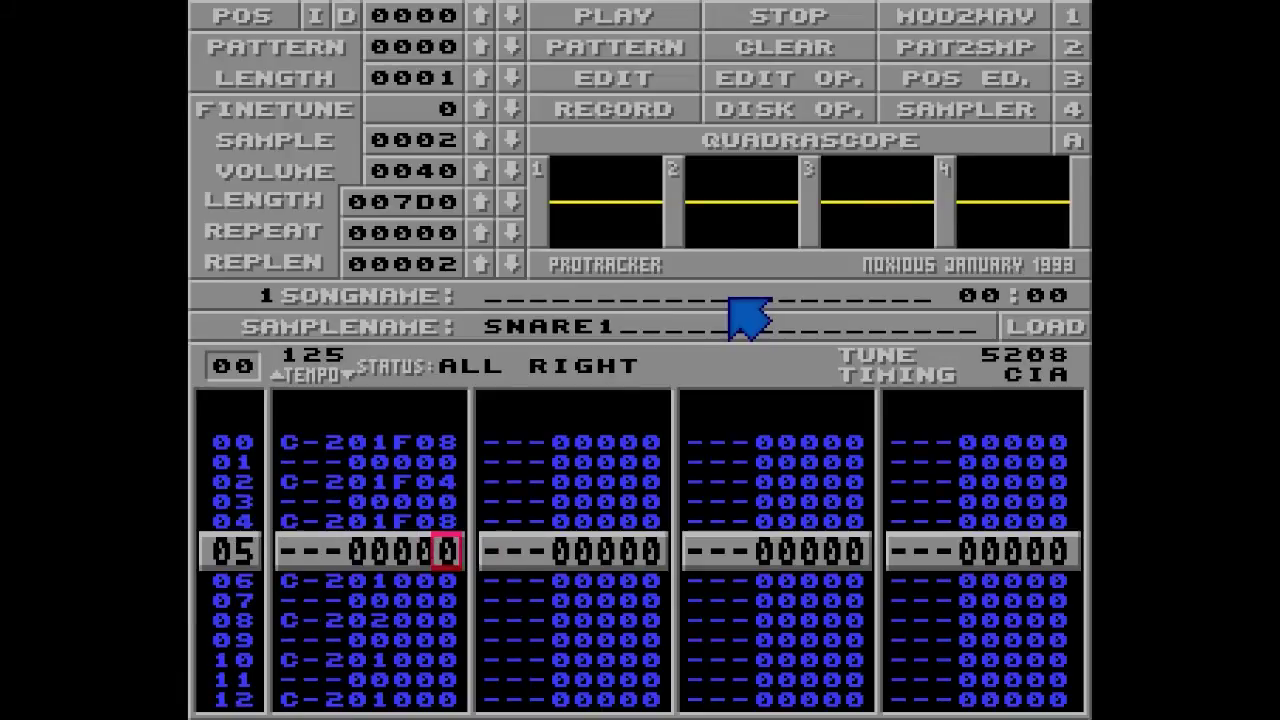
key(Down)
key(Left)
key(Left)
key(Down)
key(Down)
key(Down)
key(Down)
key(Down)
key(Down)
key(Down)
key(Down)
key(Down)
key(Down)
key(Down)
key(Down)
key(Down)
key(Down)
key(Down)
key(Down)
key(Down)
key(Down)
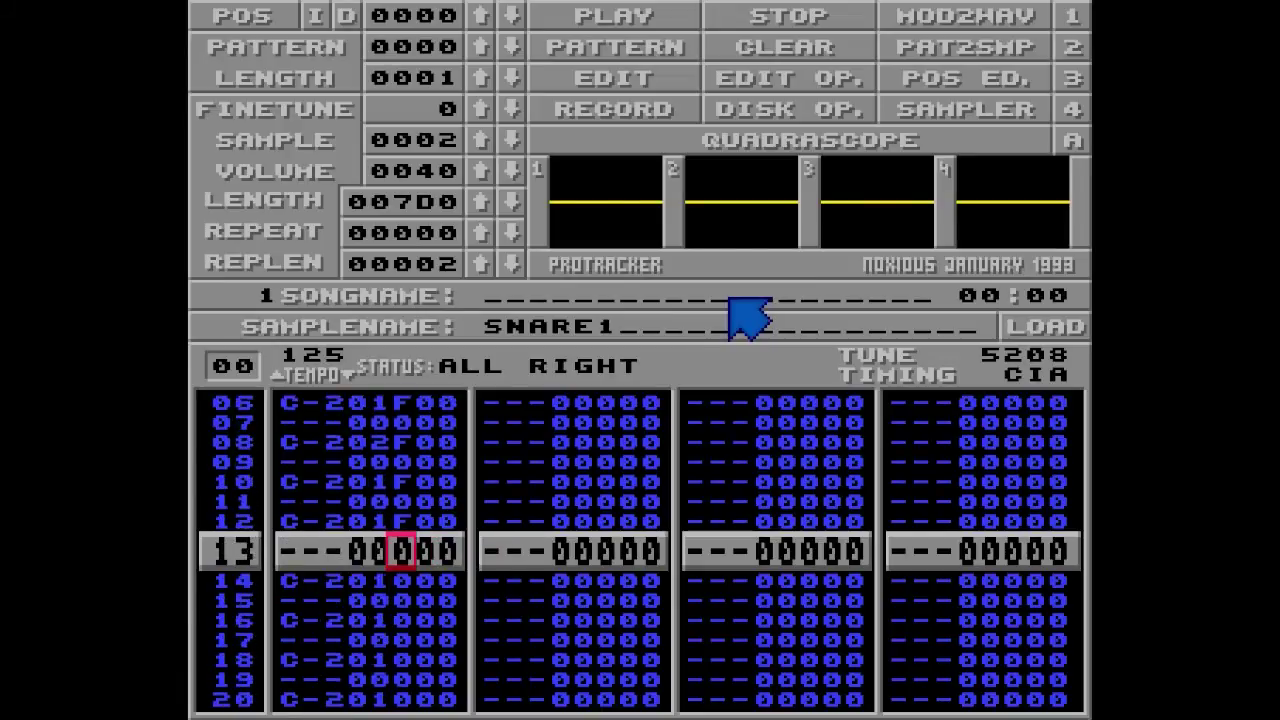
text(f)
key(Down)
text(f)
key(Down)
text(f)
key(Down)
text(f)
key(Down)
Complete the alternating F04/F08 speed commands from row 06 down to row 32.
key(Up)
key(Up)
key(Up)
key(Up)
key(Up)
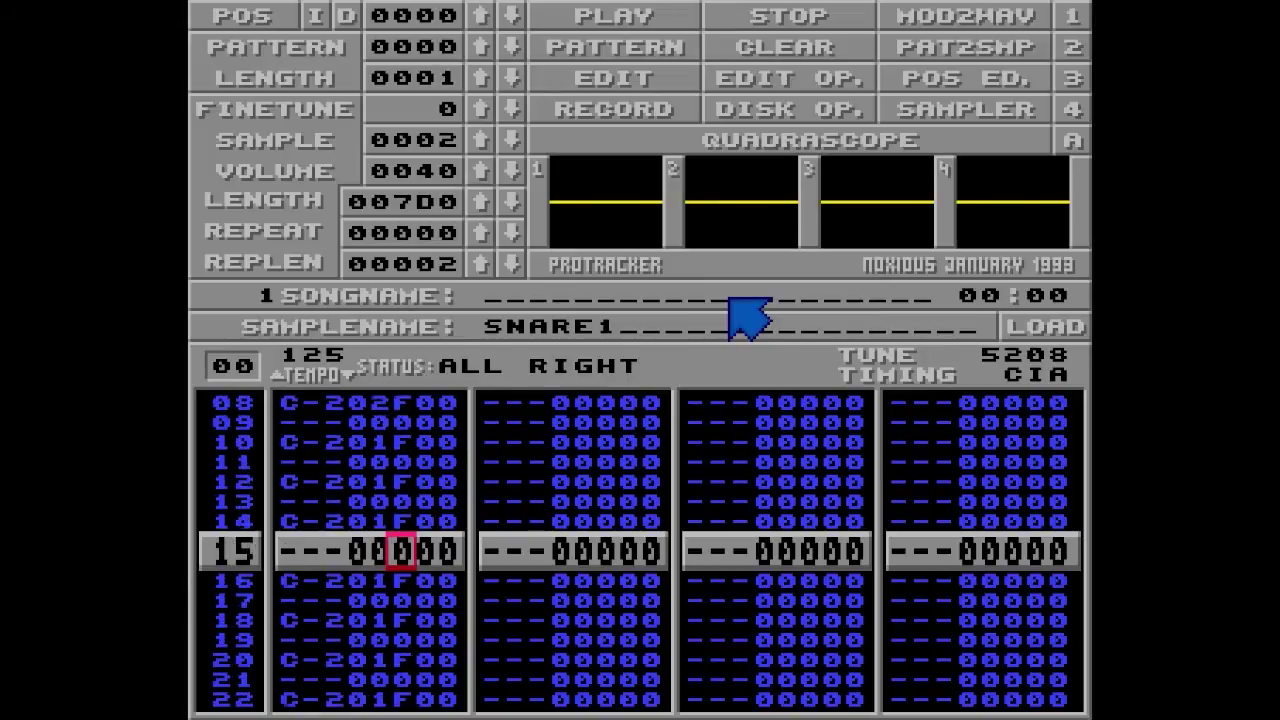
key(Up)
key(Right)
key(Right)
text(4)
key(Down)
key(Down)
key(Down)
key(Down)
key(Up)
key(Up)
text(48)
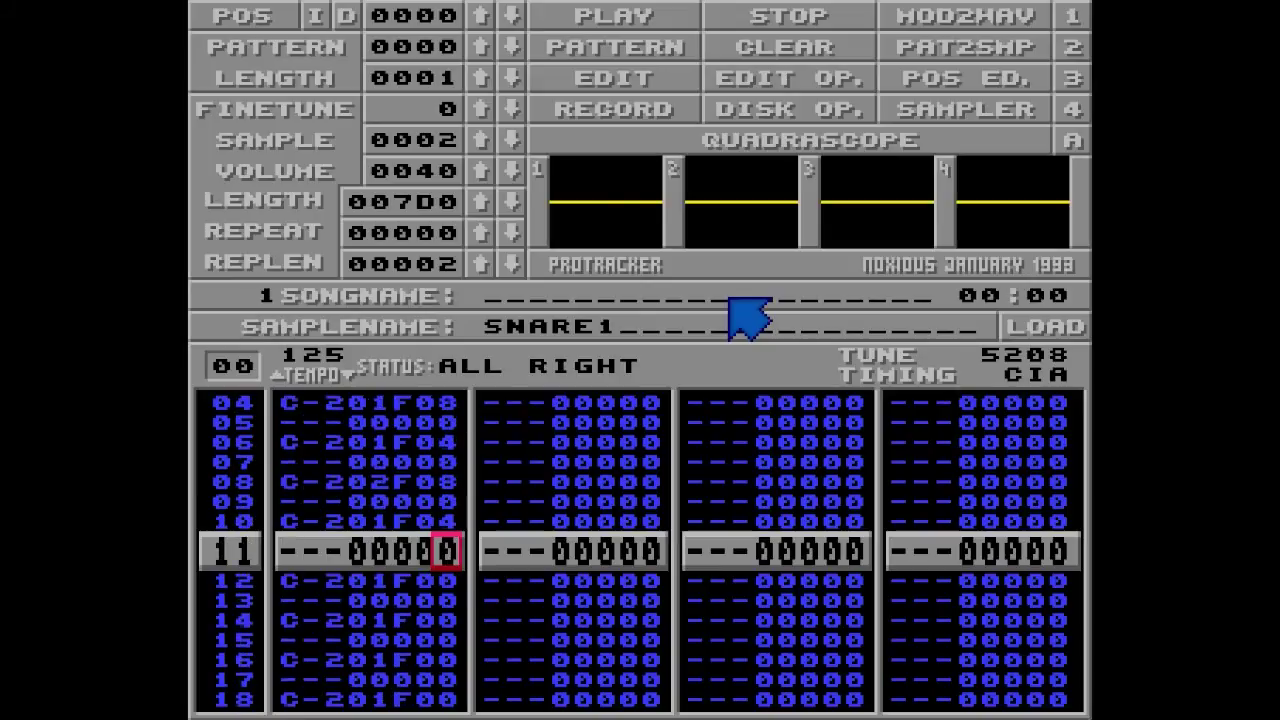
key(Down)
key(Down)
key(Down)
key(Down)
key(Down)
key(Down)
key(Down)
key(Down)
key(Down)
key(Down)
key(Down)
key(Down)
key(Down)
key(Down)
key(Down)
key(Down)
key(Down)
key(Down)
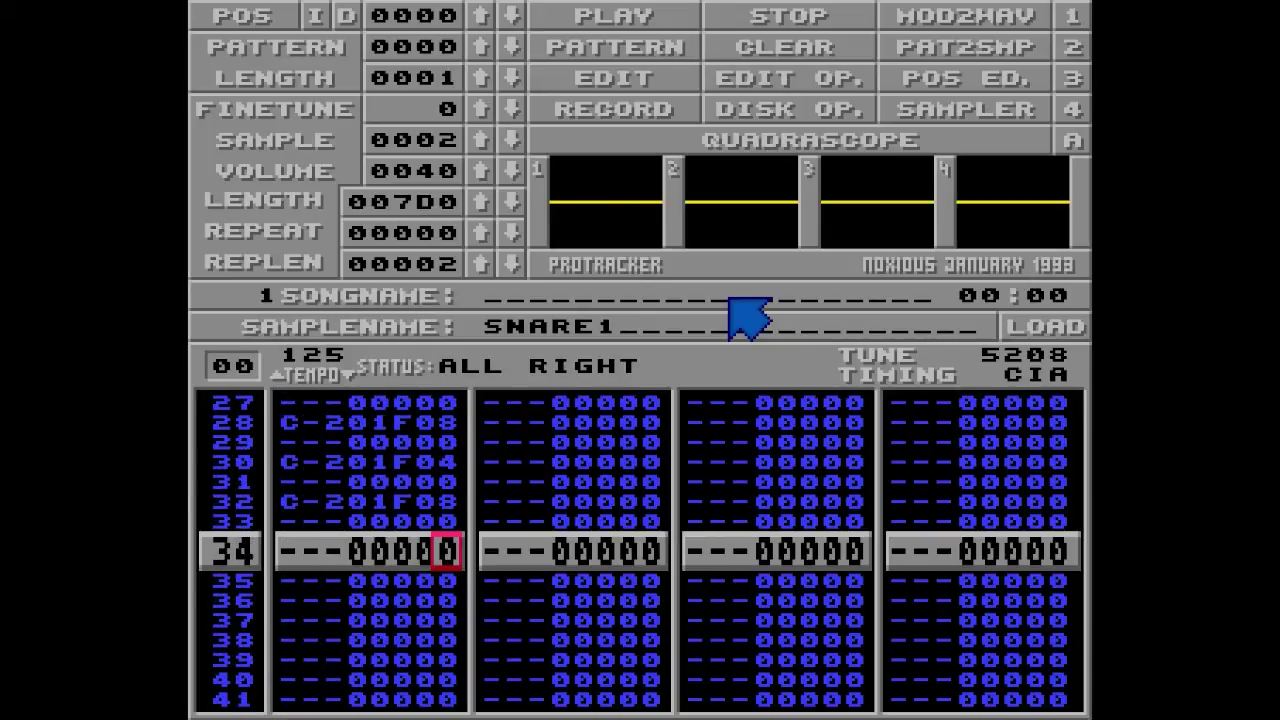
key(Alt_R)
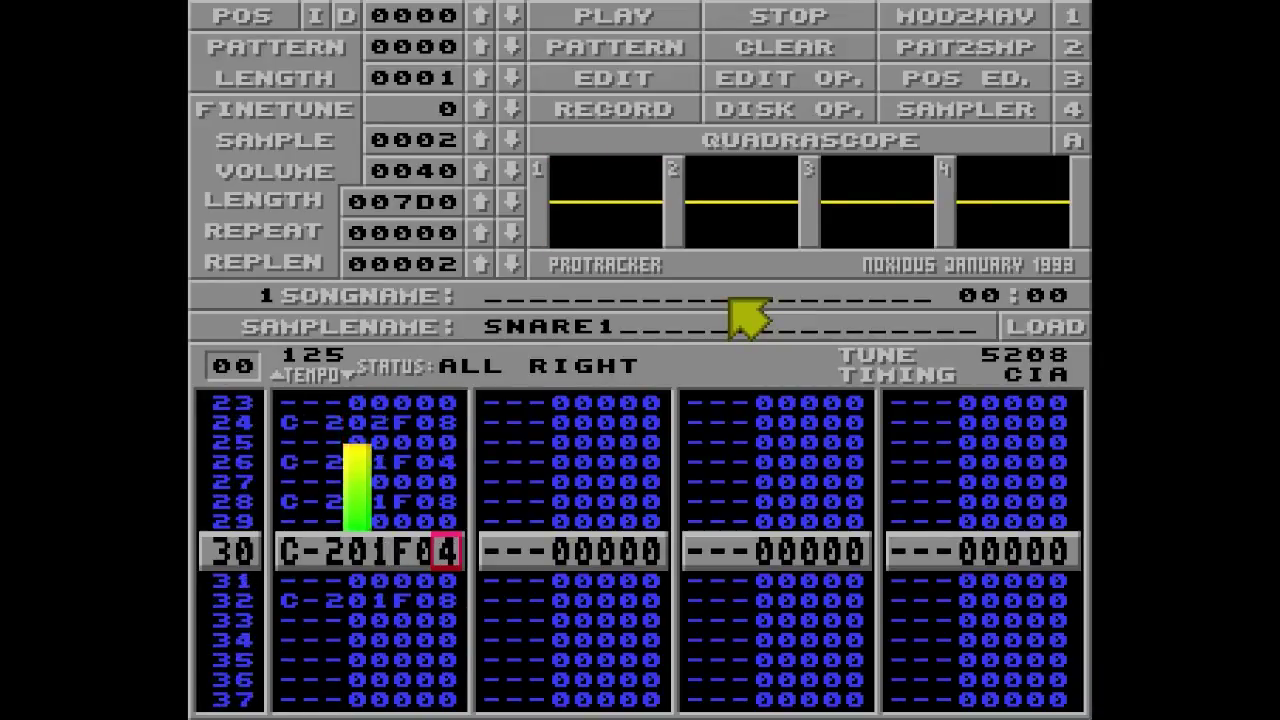
key(space)
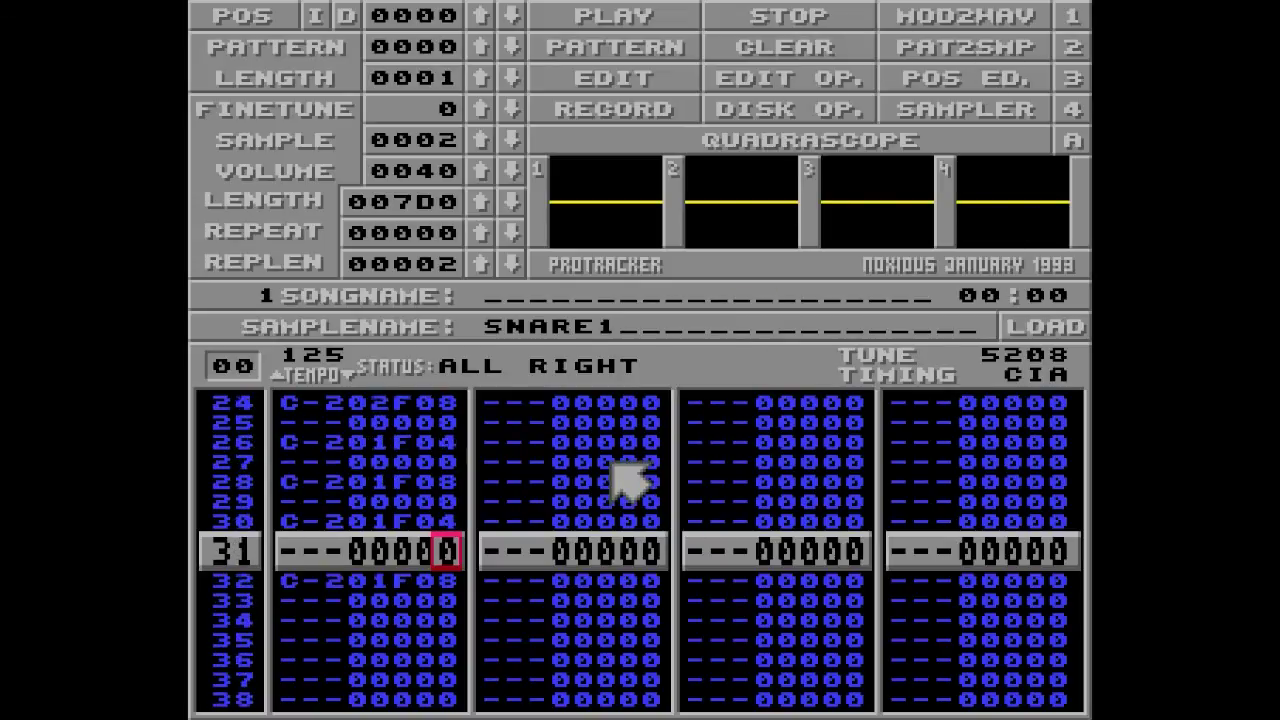
key(Up)
key(Up)
key(Up)
key(Up)
key(Up)
key(Up)
key(Up)
key(Up)
key(Up)
key(Up)
key(Up)
key(Up)
key(Up)
key(Up)
key(Up)
key(Up)
key(Up)
key(Up)
key(Up)
key(Up)
key(Up)
key(Up)
key(Up)
key(Up)
key(Up)
key(Up)
key(Up)
key(Up)
key(Up)
key(Up)
key(Up)
key(Up)
key(Up)
key(Up)
key(Up)
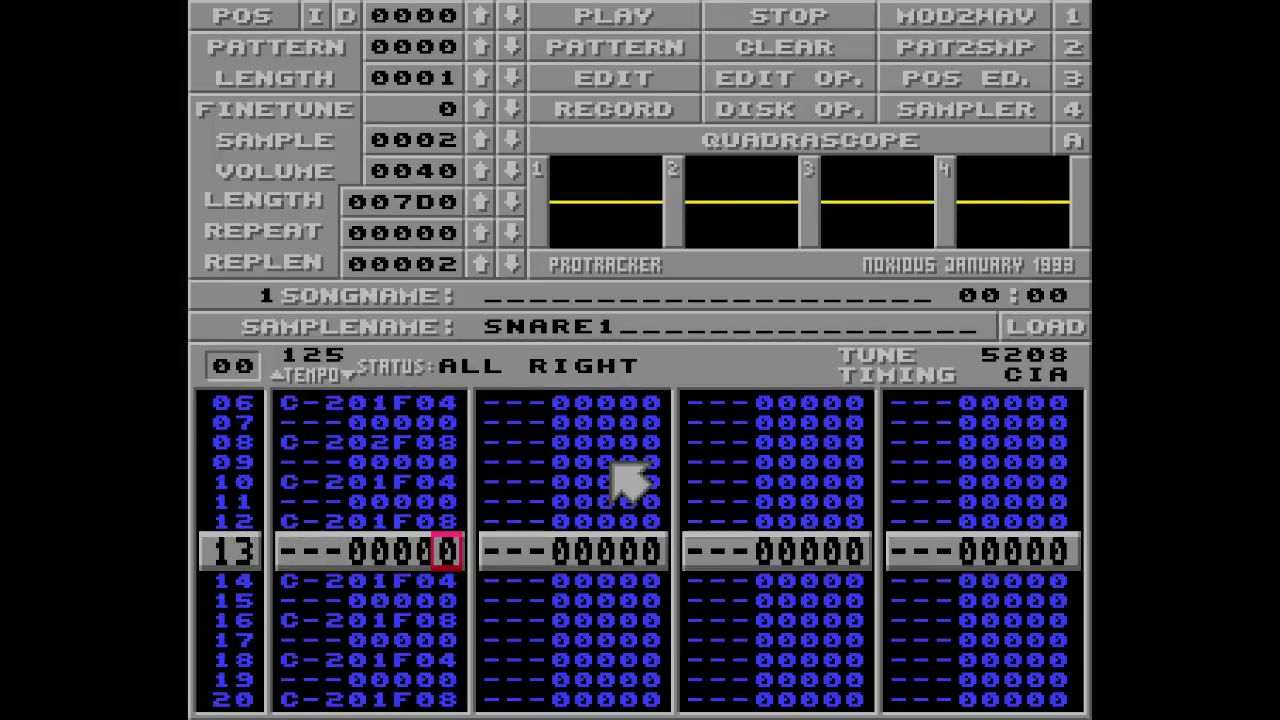